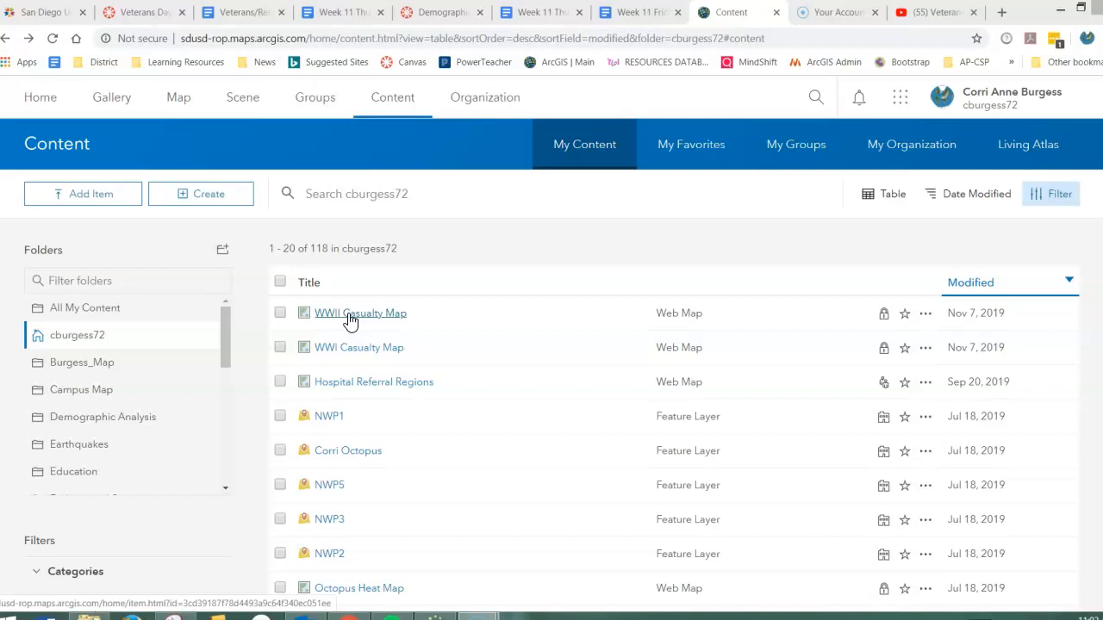
Start a new web app from the Story Map Swipe and Spyglass template among the Compare Maps/Layers configurable apps.
{"action": "left_click", "coordinate": [41, 97]}
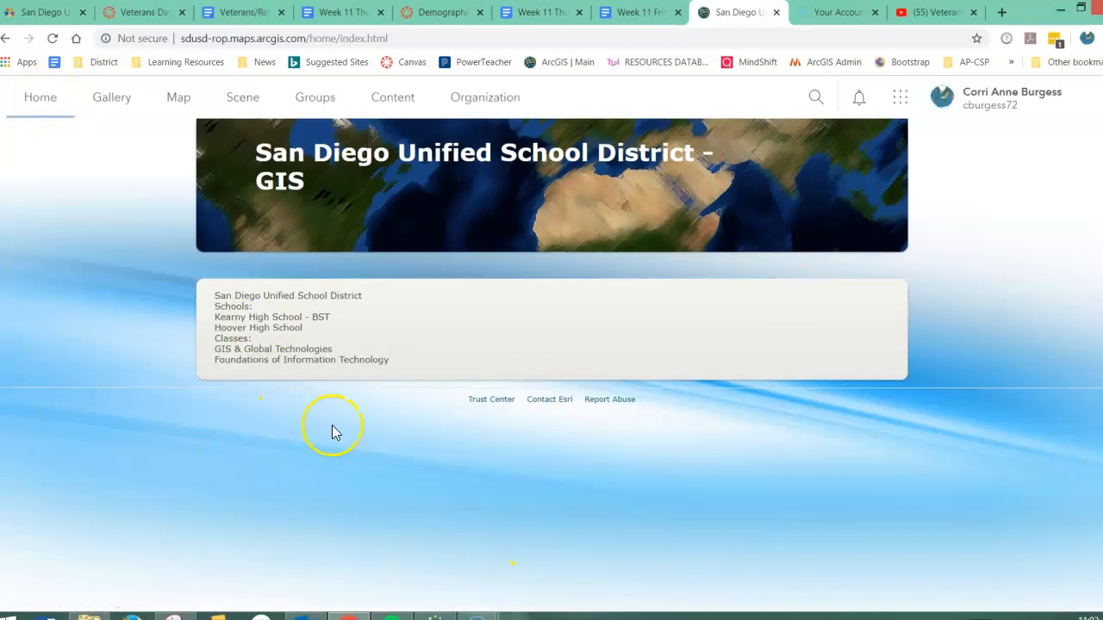
{"action": "left_click", "coordinate": [392, 108]}
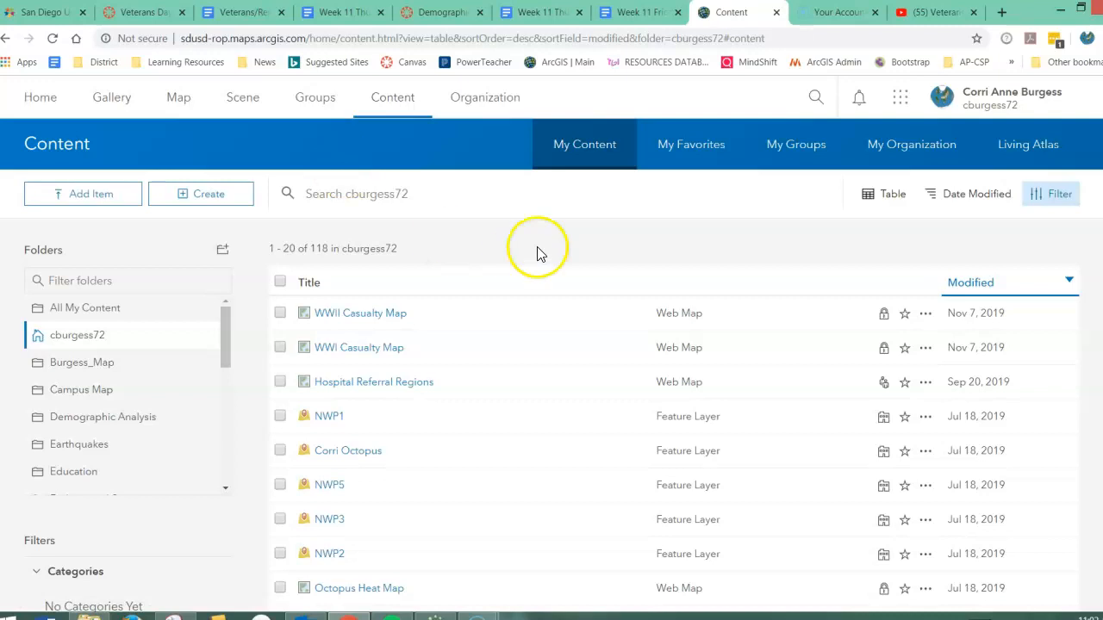
{"action": "left_click", "coordinate": [219, 196]}
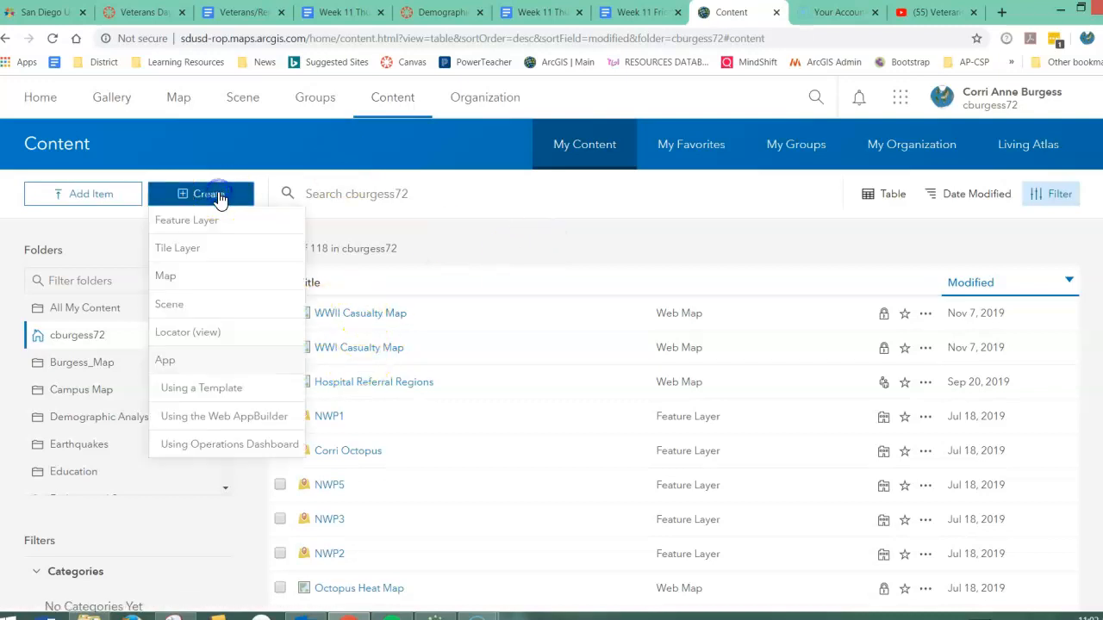
{"action": "left_click", "coordinate": [188, 387]}
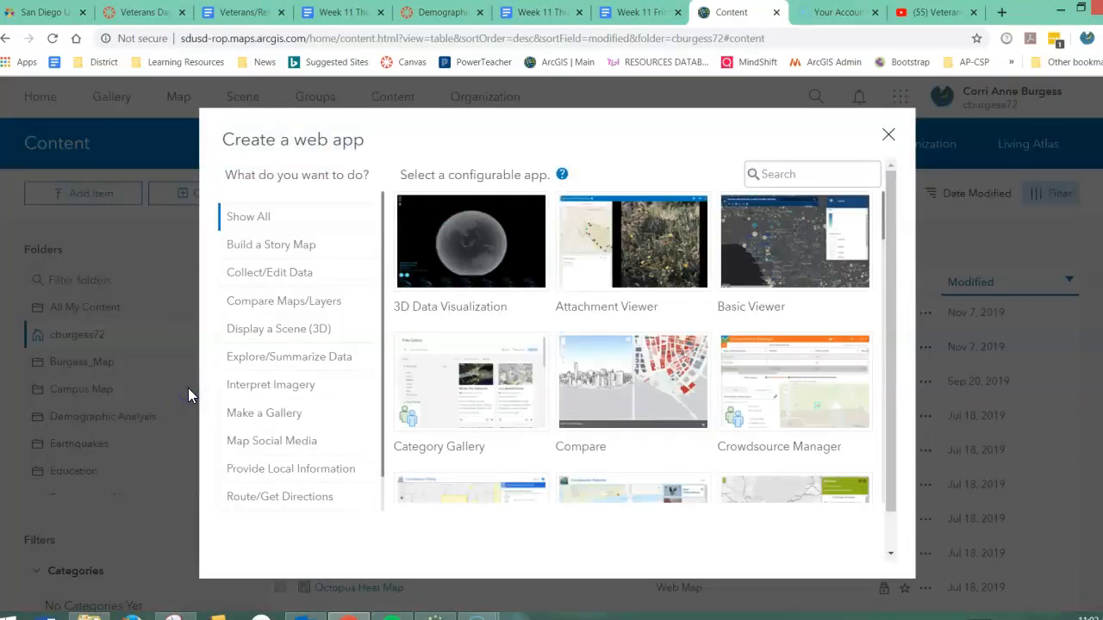
{"action": "left_click", "coordinate": [256, 303]}
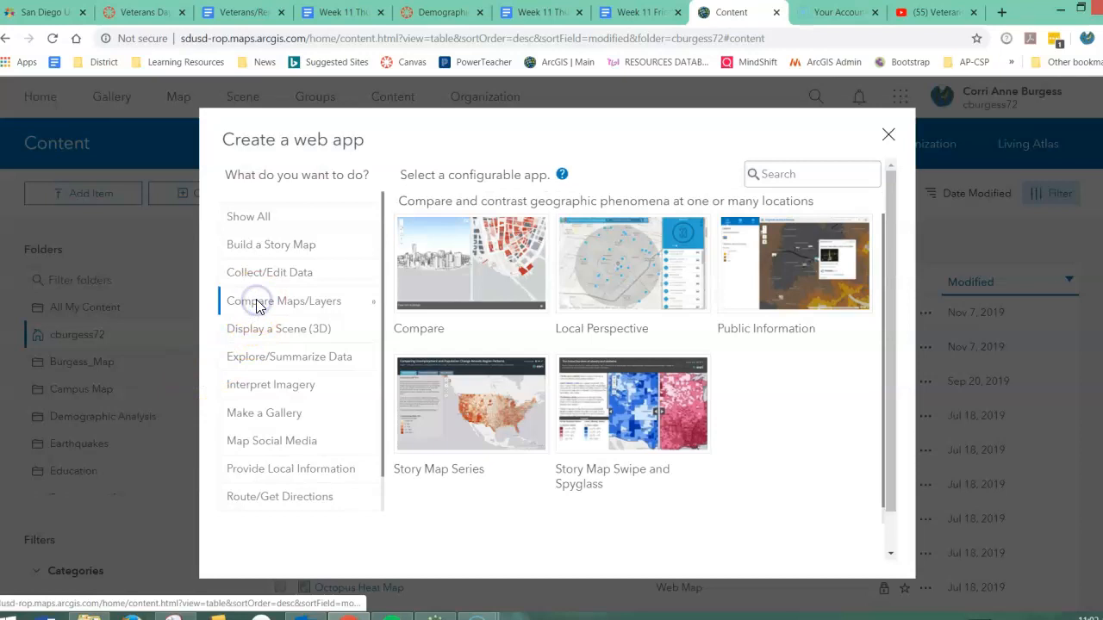
{"action": "mouse_move", "coordinate": [650, 420]}
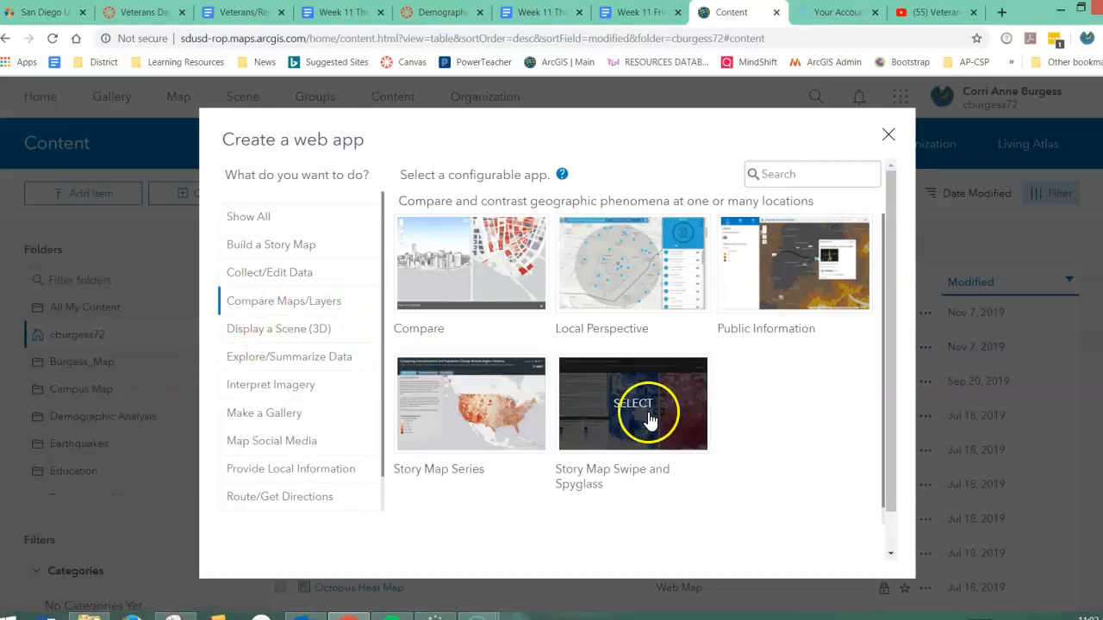
{"action": "left_click", "coordinate": [650, 421]}
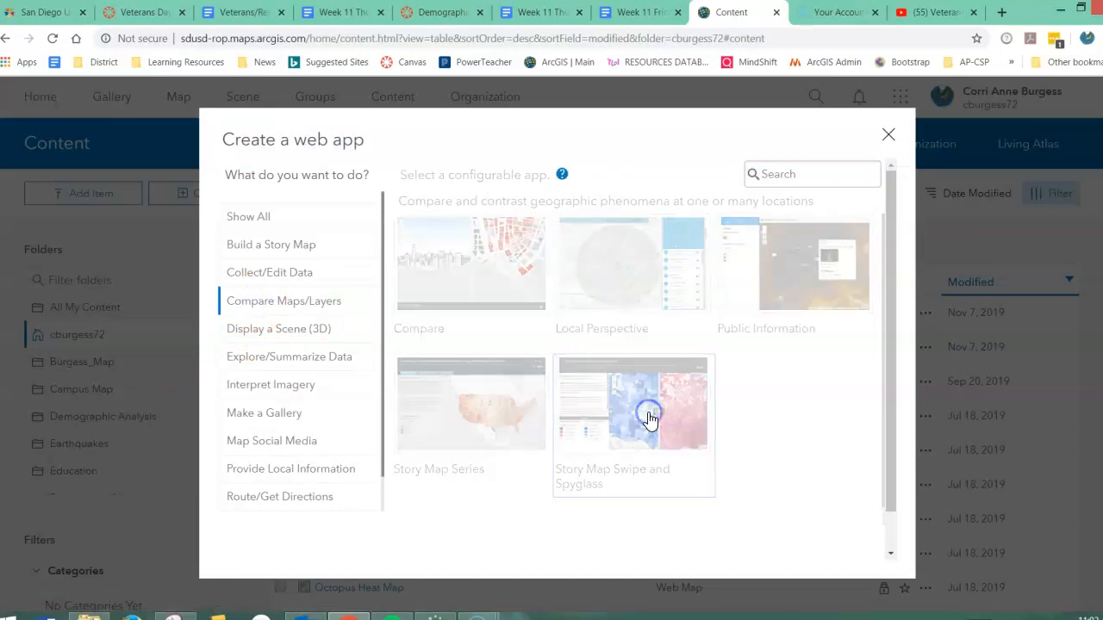
{"action": "left_click", "coordinate": [803, 410]}
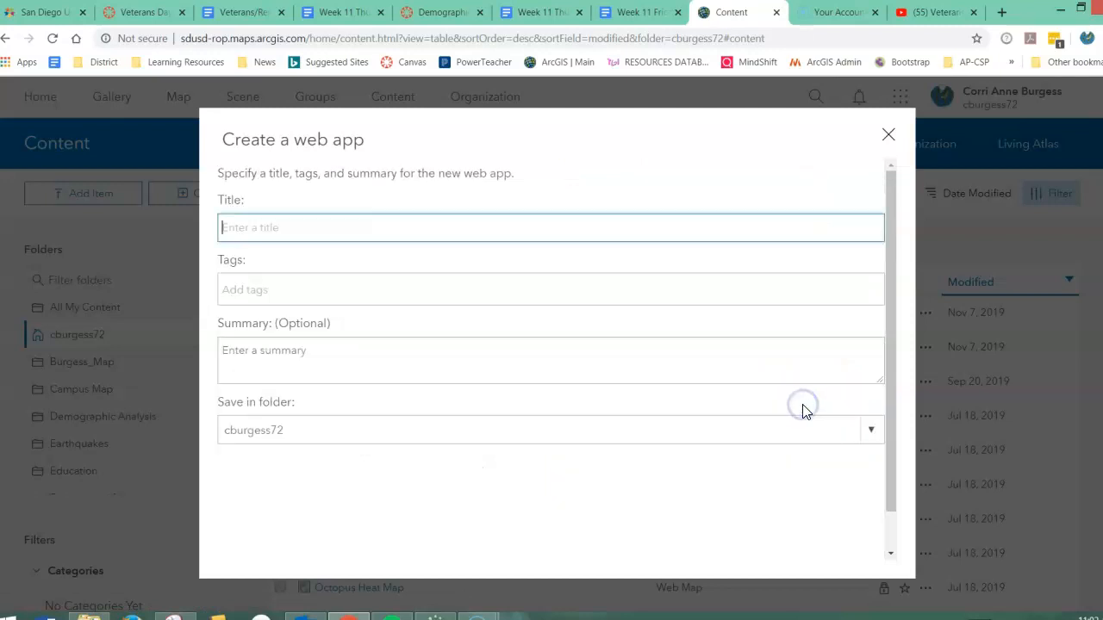
Create the web app with the title "Comparing Casualties between WWI and WWII" and the tags WWI, WWII and casualties.
{"action": "left_click", "coordinate": [277, 226]}
{"action": "type", "text": "comp"}
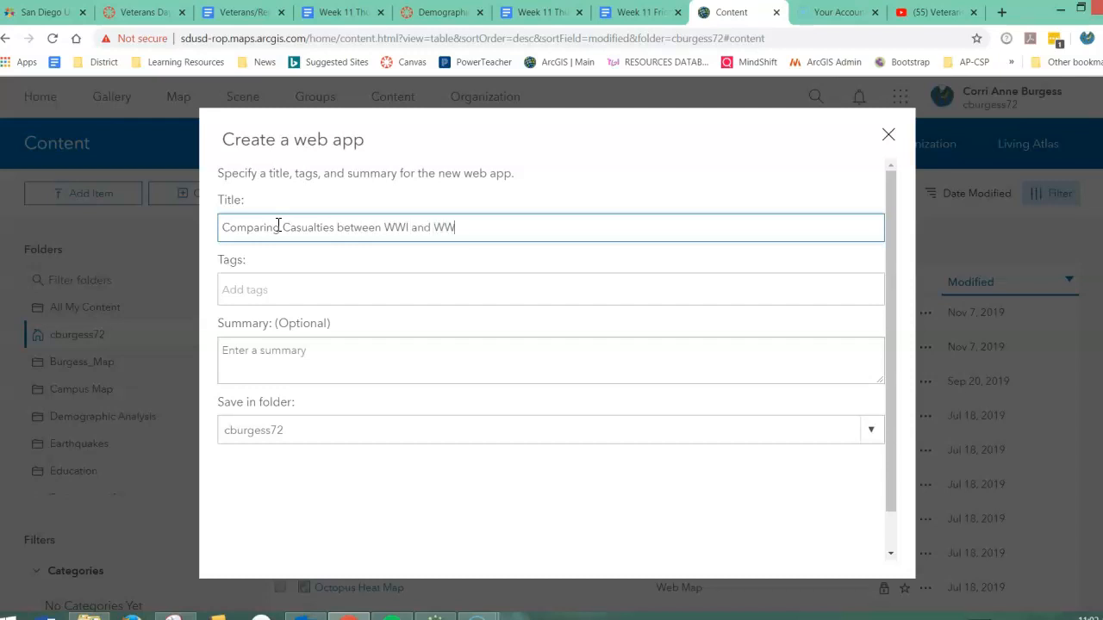
{"action": "left_click", "coordinate": [265, 291]}
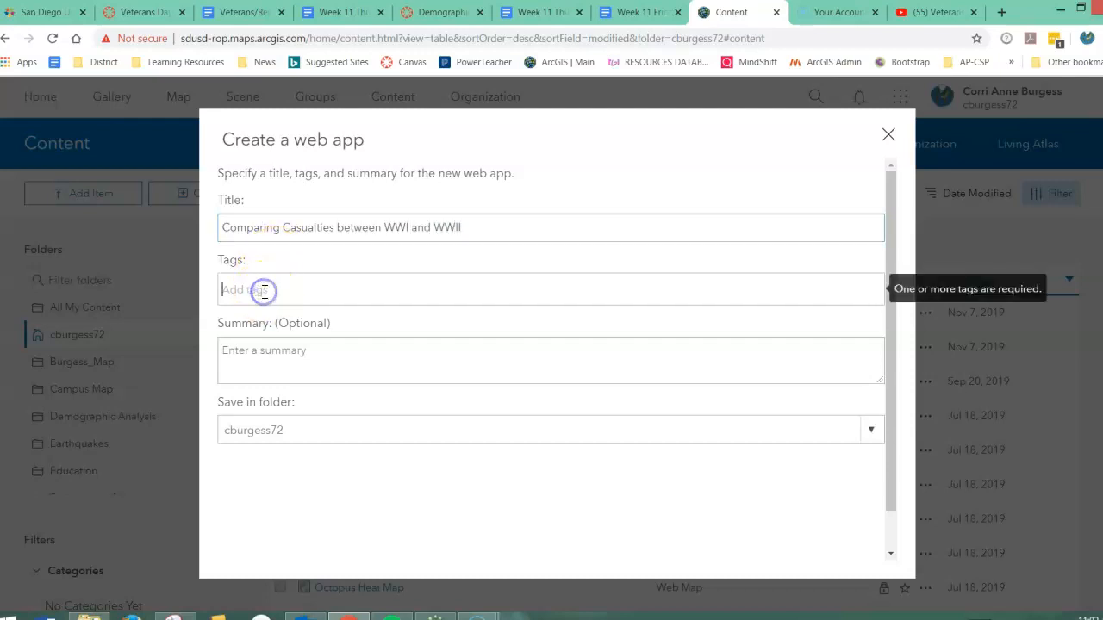
{"action": "type", "text": "WWI, WWII, casual"}
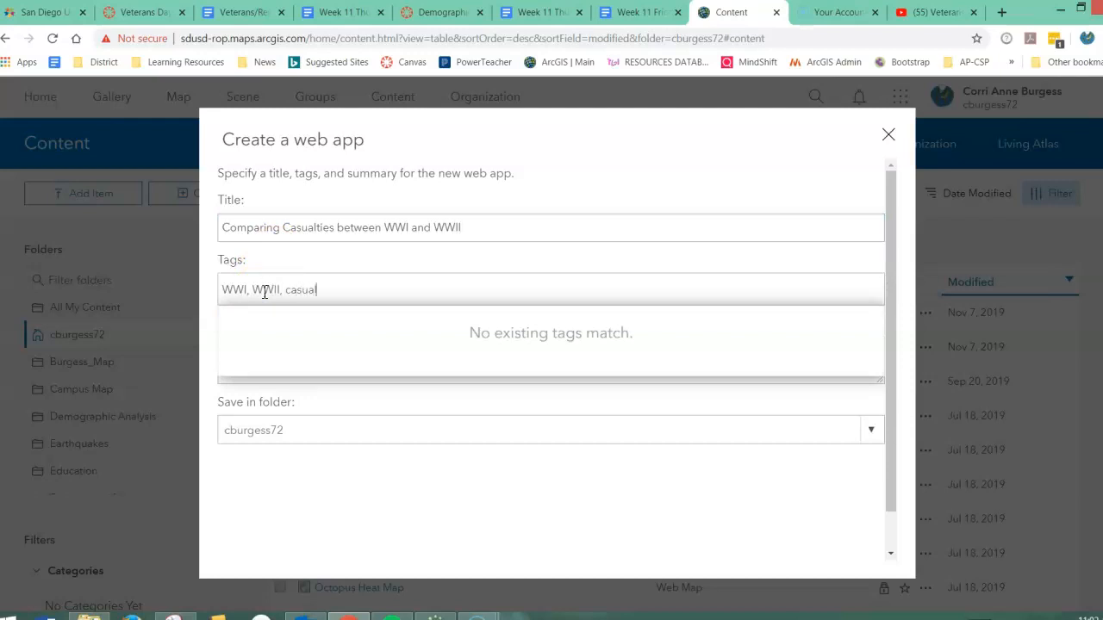
{"action": "left_click", "coordinate": [379, 481]}
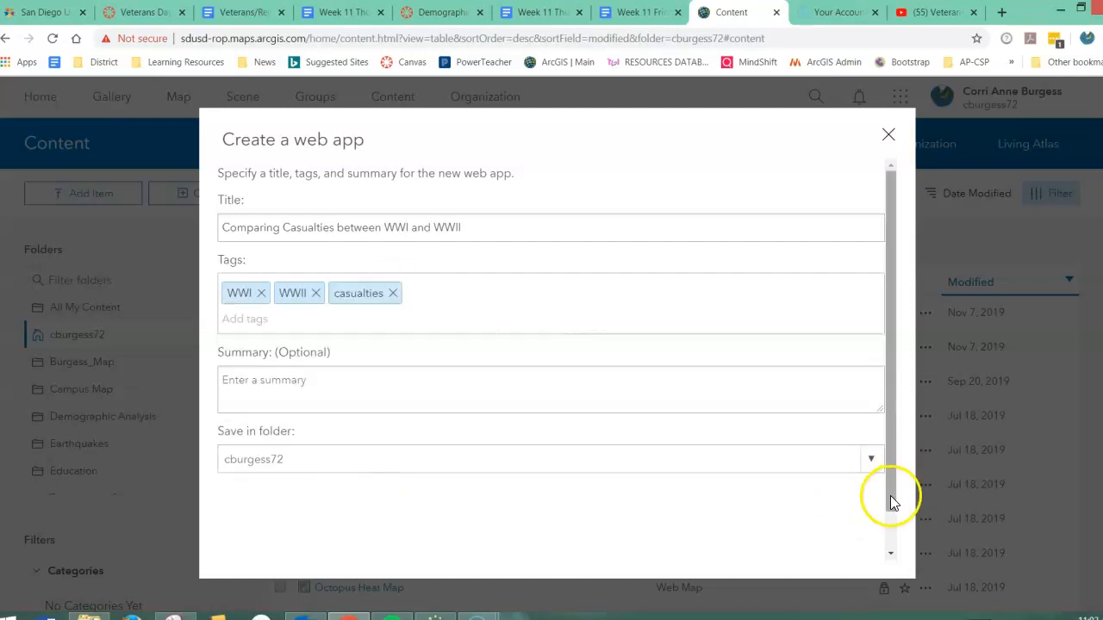
{"action": "left_click_drag", "start_coordinate": [890, 503], "coordinate": [893, 541]}
{"action": "left_click", "coordinate": [794, 541]}
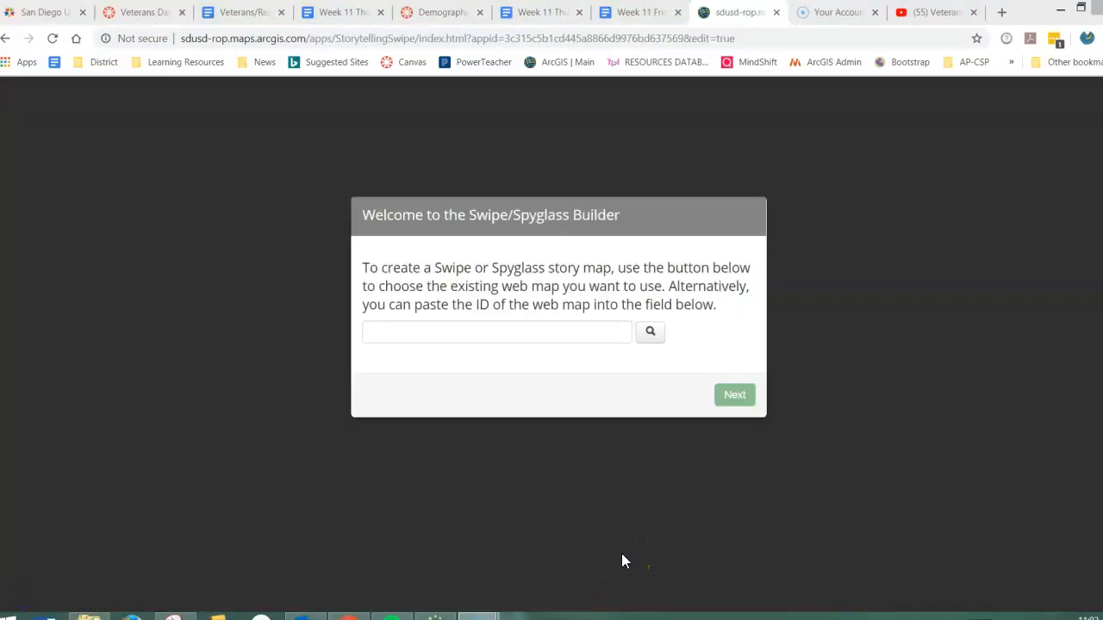
Choose the WWI Casualty Map as the story's web map and accept the Vertical bar swipe style.
{"action": "left_click", "coordinate": [650, 334]}
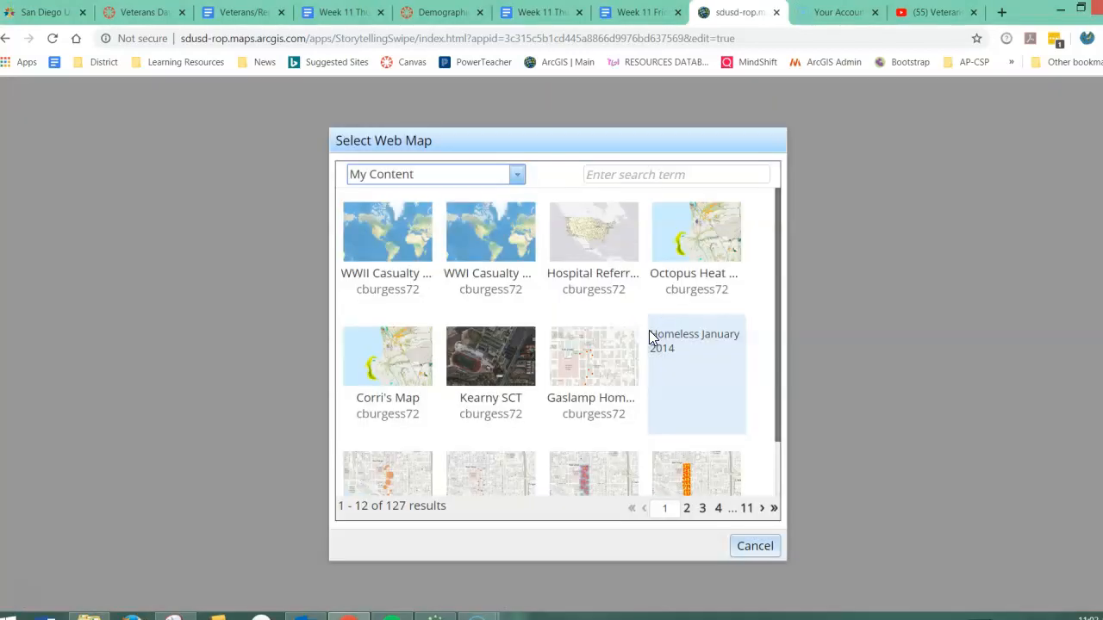
{"action": "left_click", "coordinate": [497, 243]}
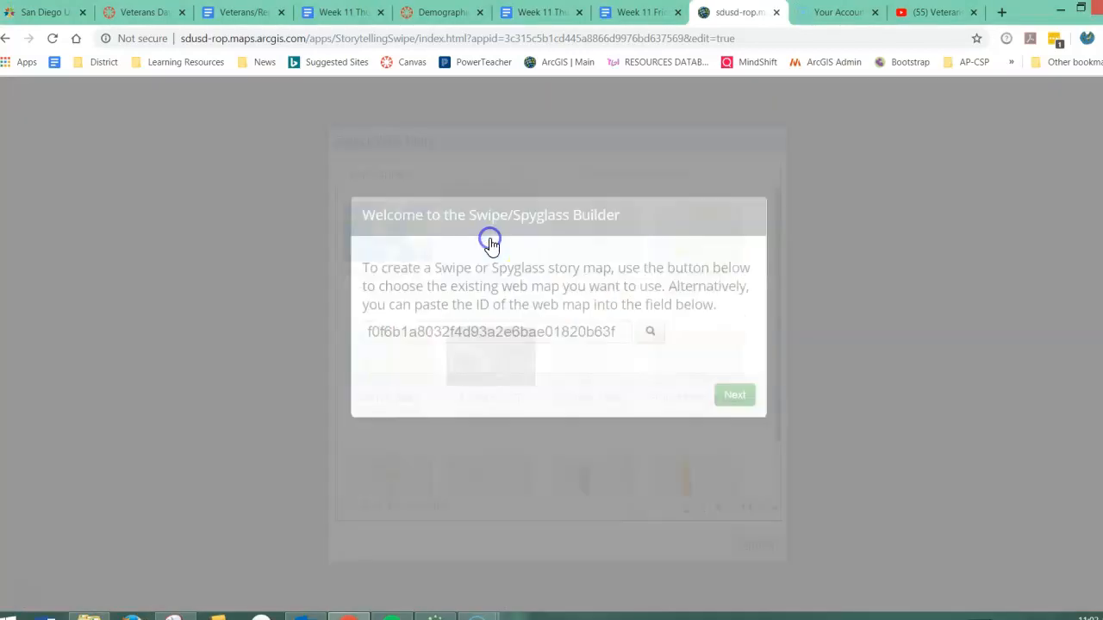
{"action": "left_click", "coordinate": [736, 395]}
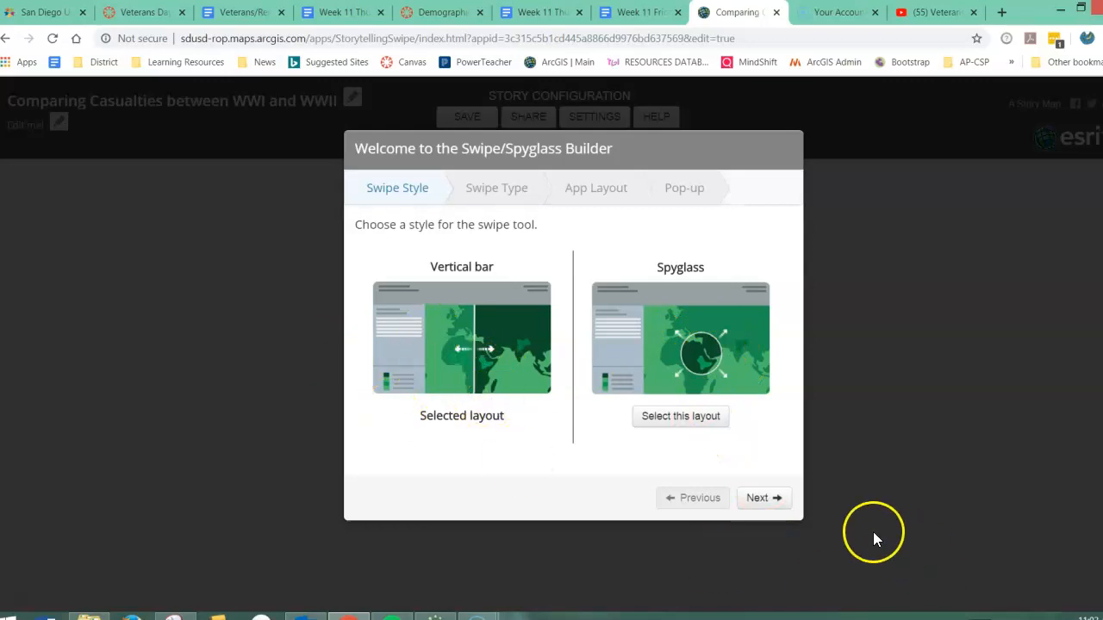
{"action": "left_click", "coordinate": [762, 500]}
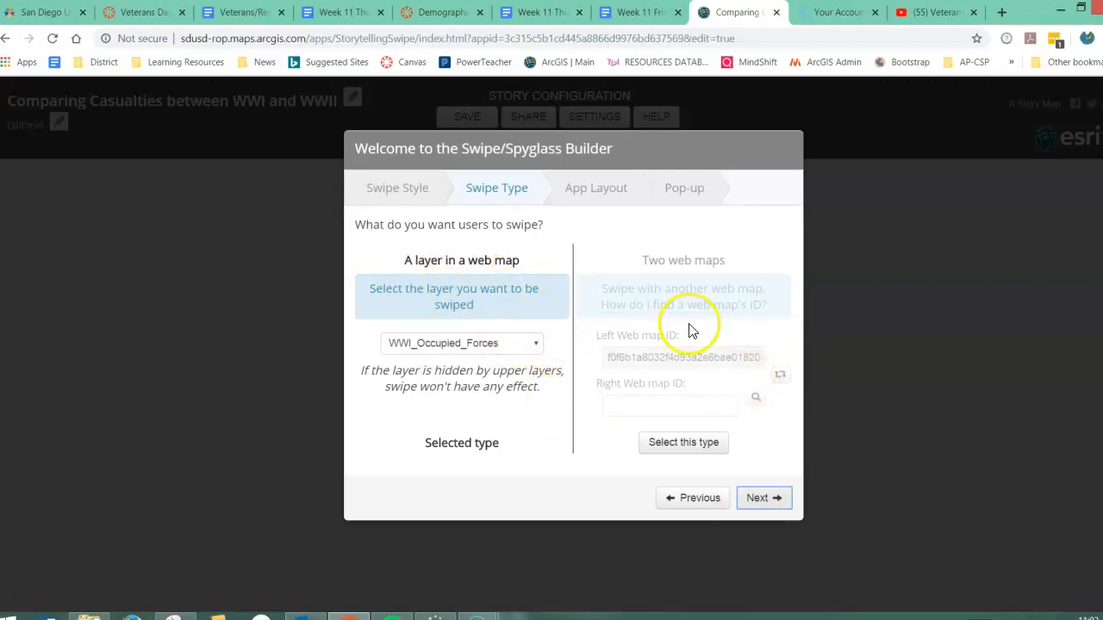
Set the swipe type to two web maps, with the WWII Casualty Map as the right map.
{"action": "left_click", "coordinate": [515, 336]}
{"action": "left_click", "coordinate": [515, 387]}
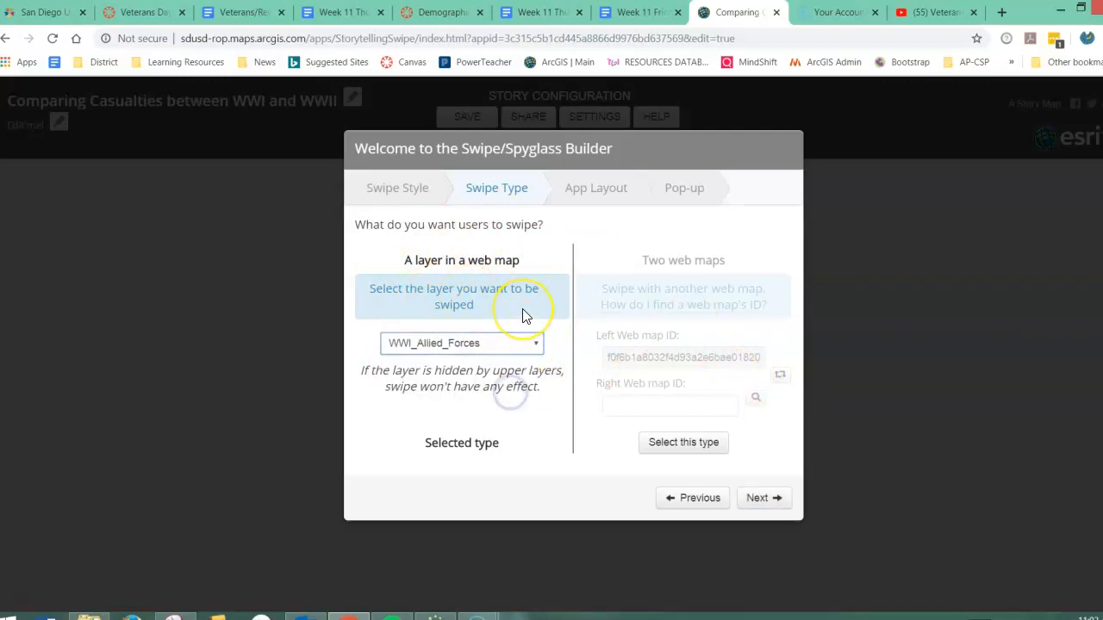
{"action": "left_click", "coordinate": [693, 448]}
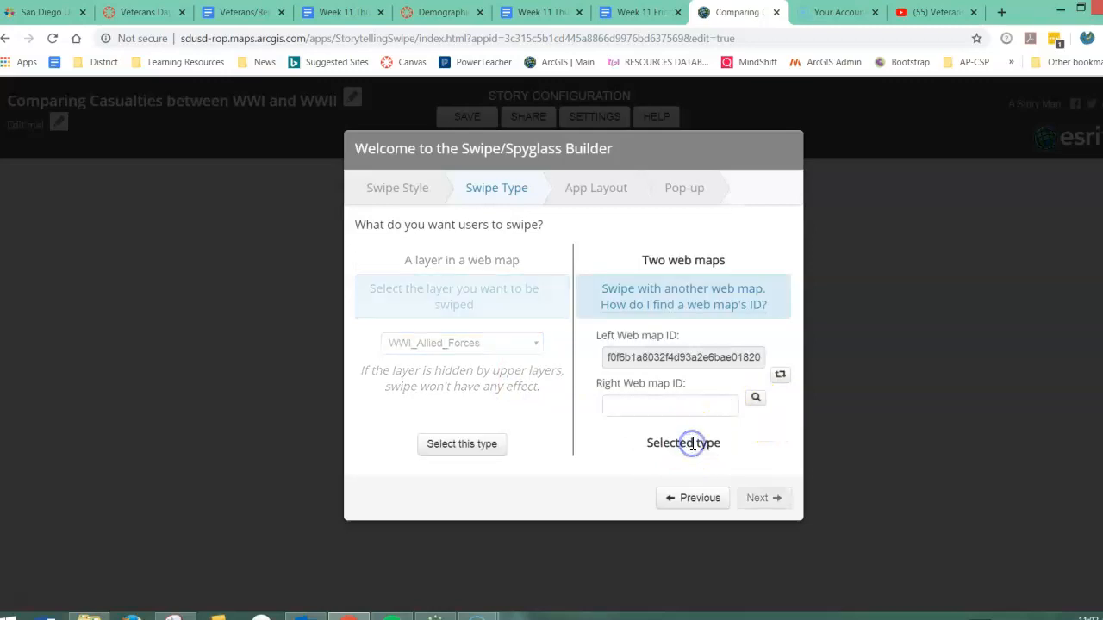
{"action": "left_click", "coordinate": [755, 401]}
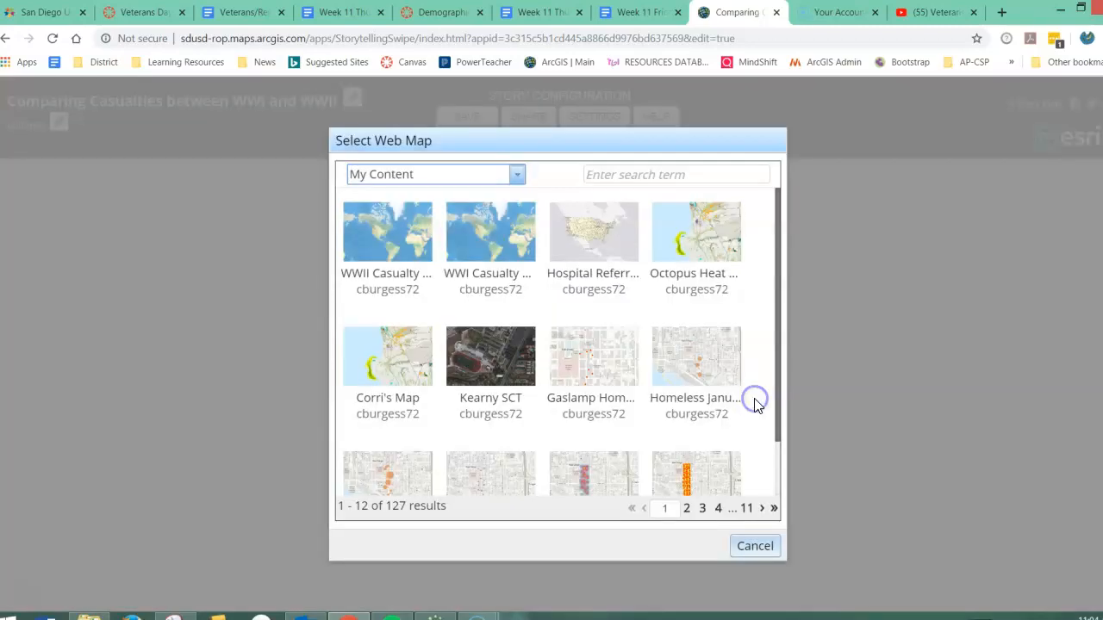
{"action": "left_click", "coordinate": [392, 245]}
{"action": "left_click", "coordinate": [778, 500]}
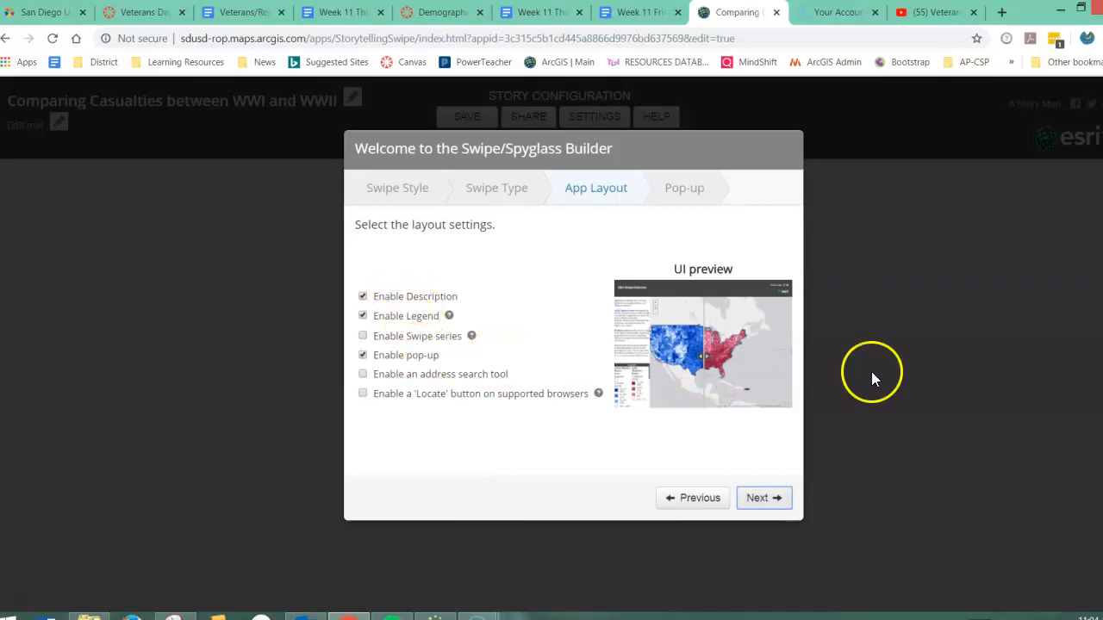
Keep the default layout settings, title the left and right pop-up headers "WWI Casualties" and "WWII Casualties", and open the app.
{"action": "left_click", "coordinate": [772, 508]}
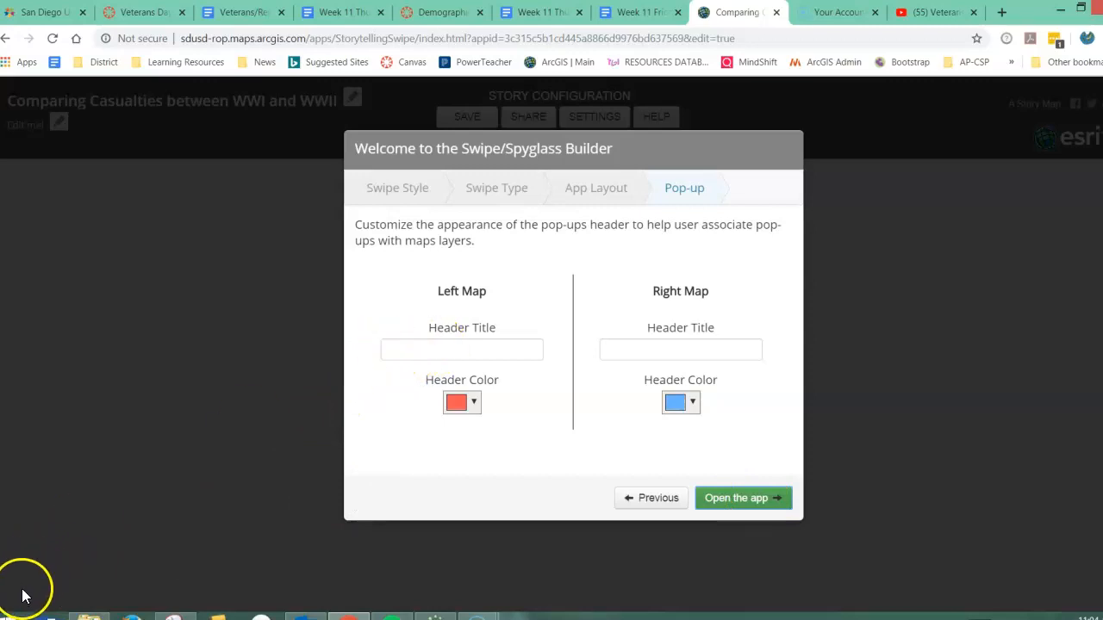
{"action": "left_click", "coordinate": [449, 348]}
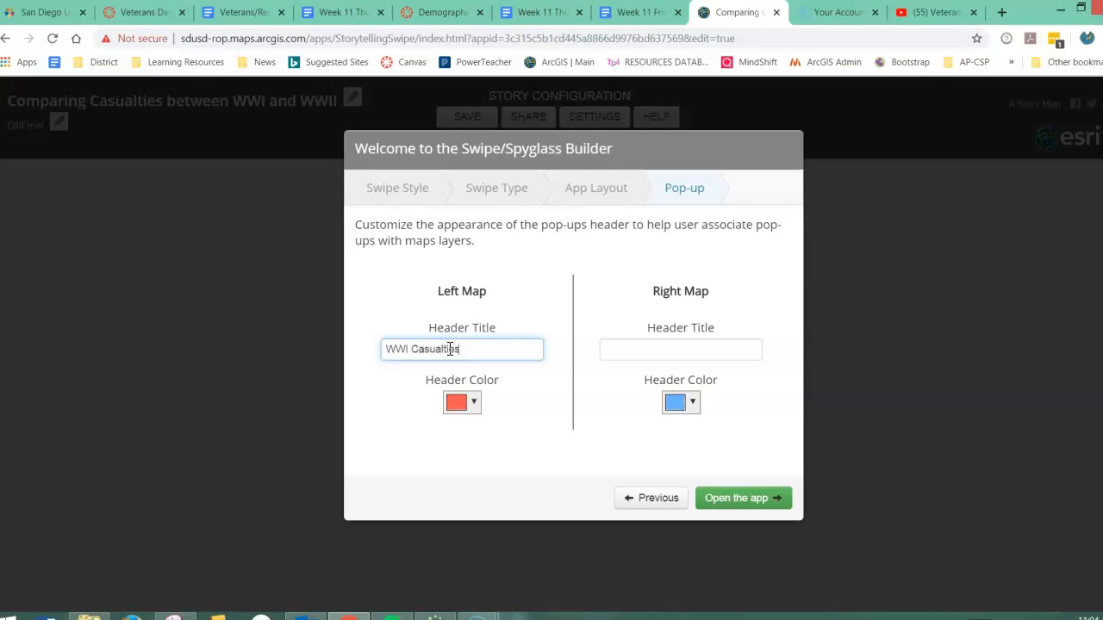
{"action": "left_click", "coordinate": [645, 350]}
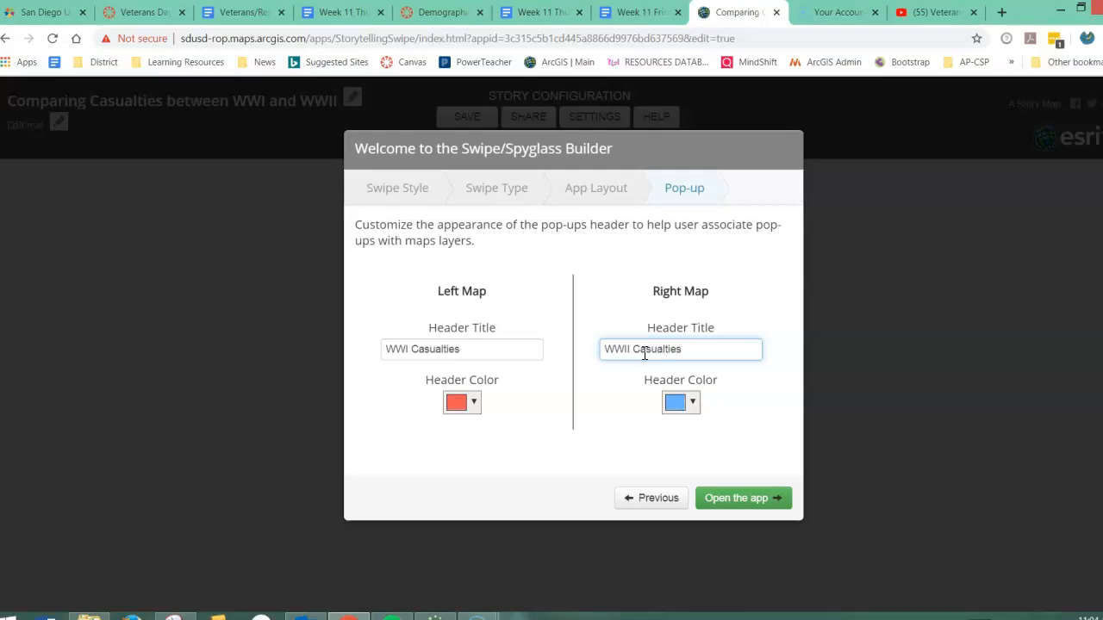
{"action": "left_click", "coordinate": [744, 500]}
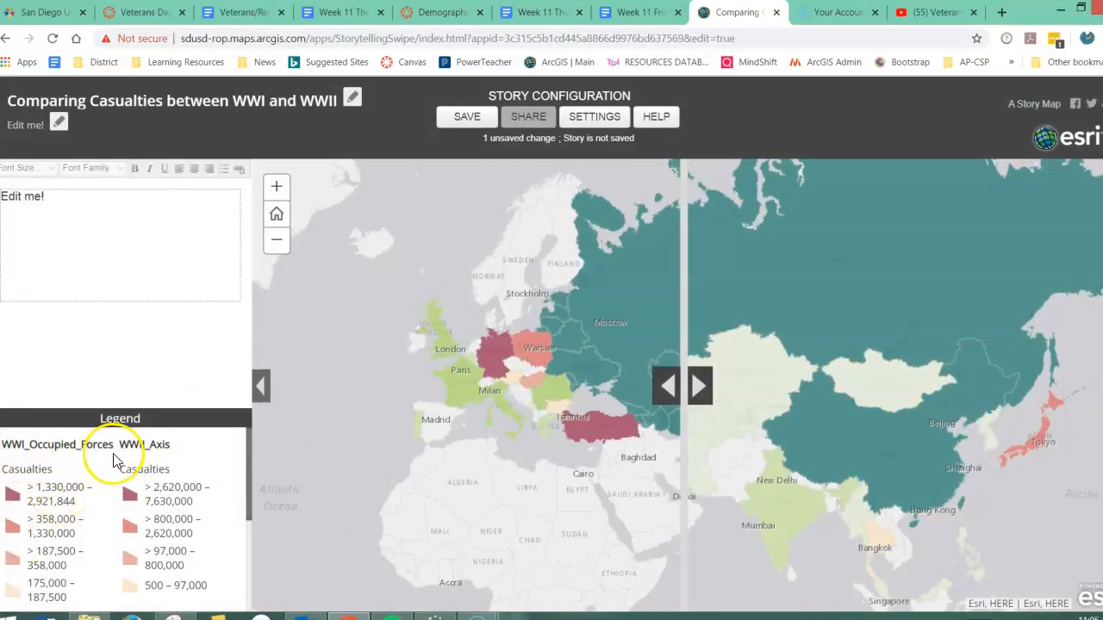
Move the swipe bar across Europe and compare the pop-ups for France in the WWI and WWII maps.
{"action": "left_click_drag", "start_coordinate": [249, 471], "coordinate": [246, 442]}
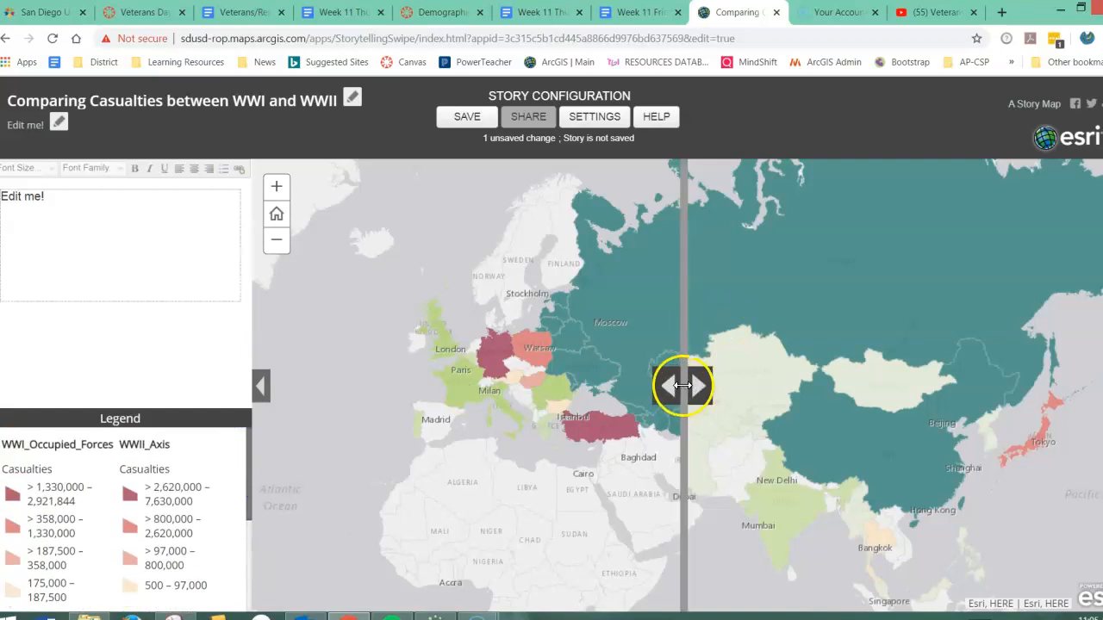
{"action": "left_click_drag", "start_coordinate": [689, 391], "coordinate": [622, 417]}
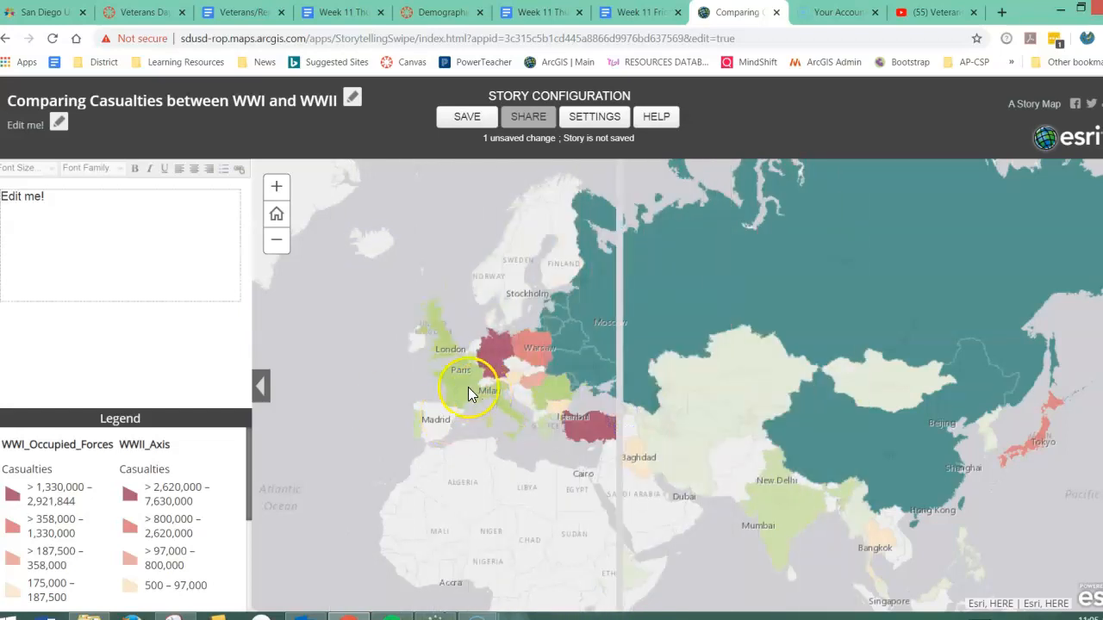
{"action": "left_click", "coordinate": [461, 389]}
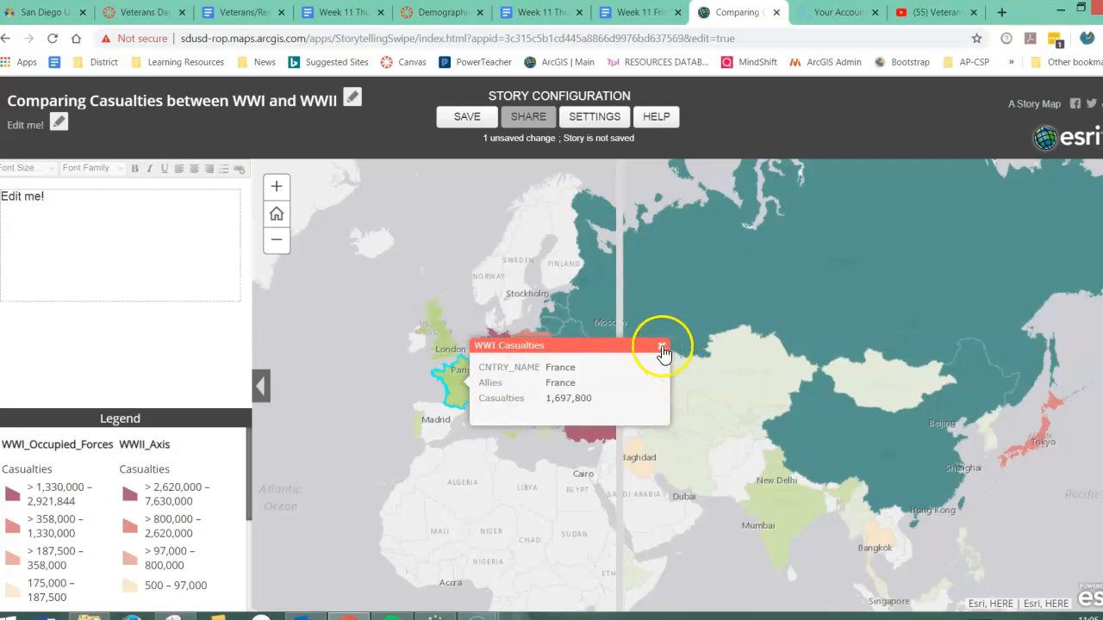
{"action": "left_click", "coordinate": [660, 345]}
{"action": "left_click_drag", "start_coordinate": [617, 383], "coordinate": [386, 391]}
{"action": "left_click", "coordinate": [468, 383]}
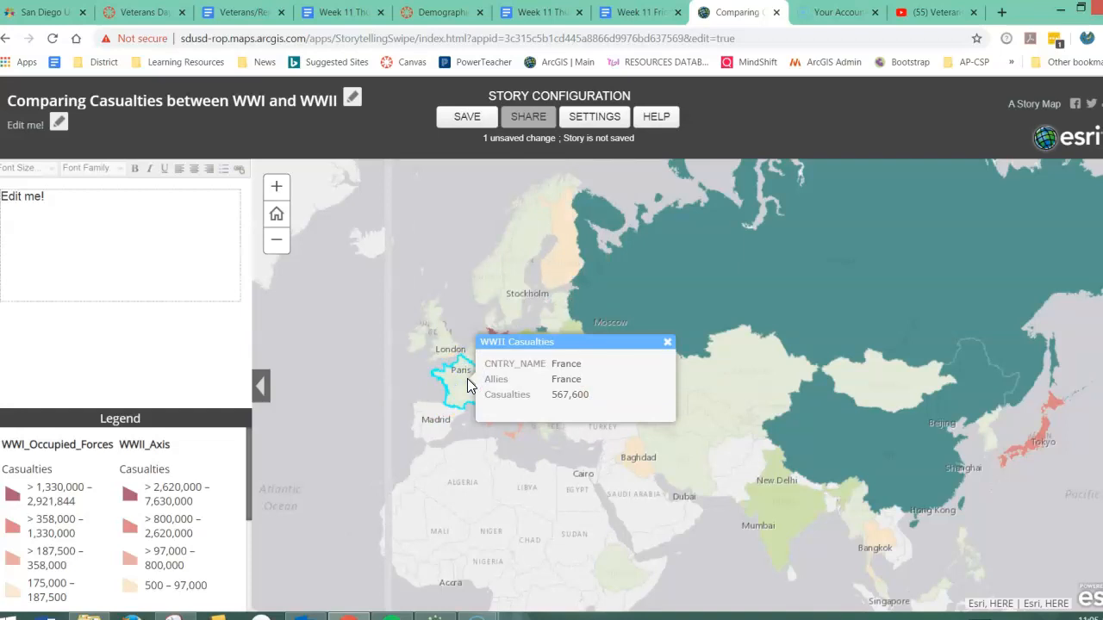
{"action": "left_click", "coordinate": [668, 343]}
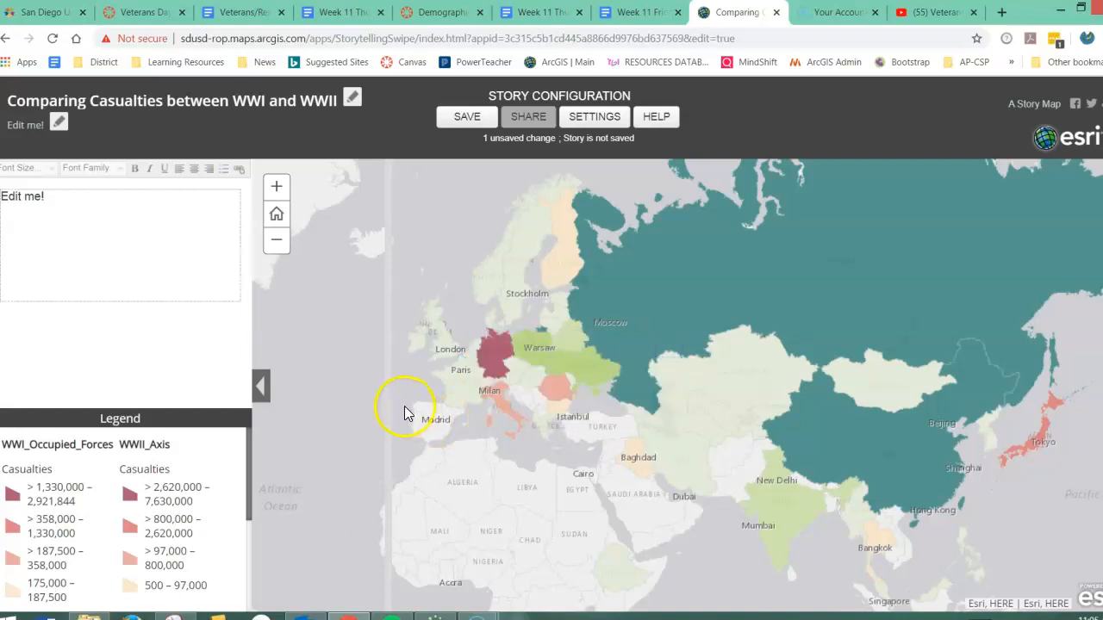
{"action": "left_click_drag", "start_coordinate": [389, 393], "coordinate": [650, 399]}
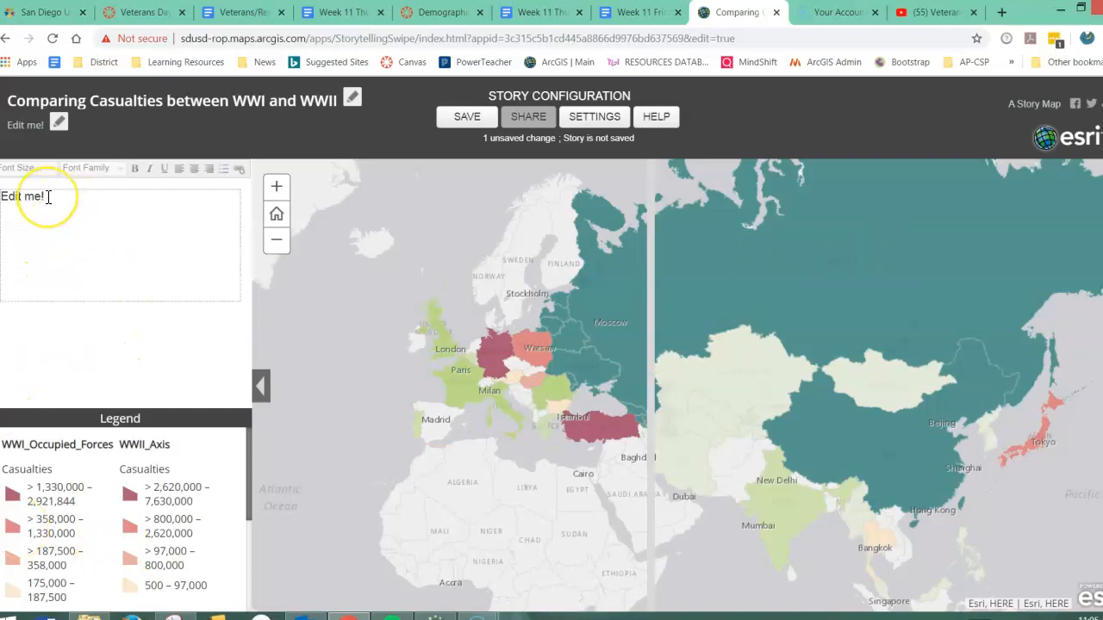
Select the placeholder description text, and examine the swipe map from North America to Asia with the description and legend hidden.
{"action": "left_click", "coordinate": [48, 196]}
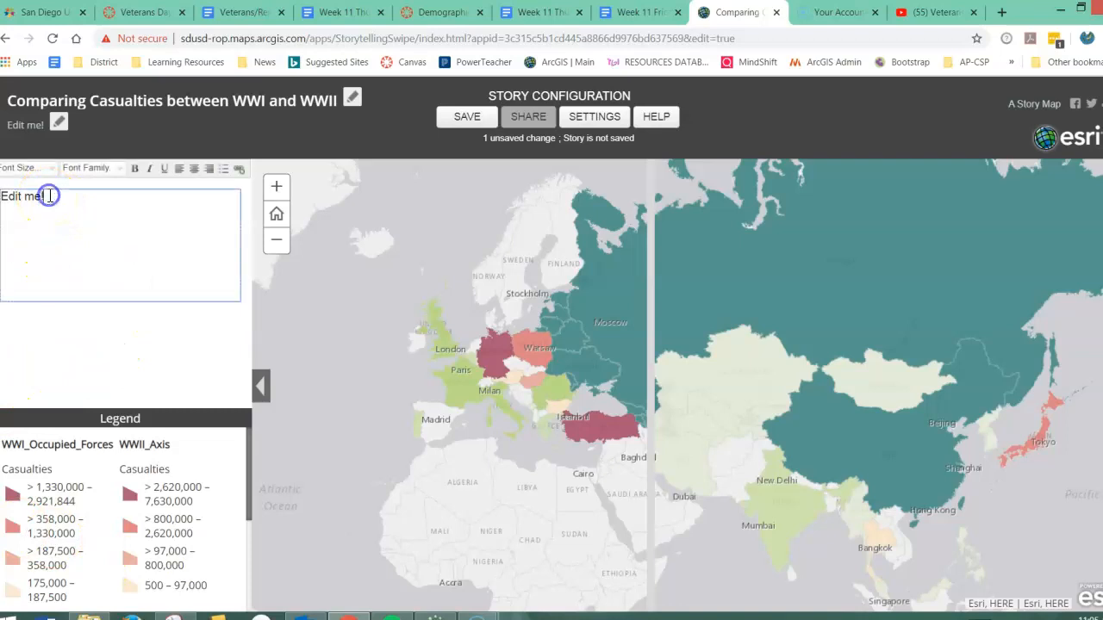
{"action": "left_click_drag", "start_coordinate": [49, 196], "coordinate": [1, 196]}
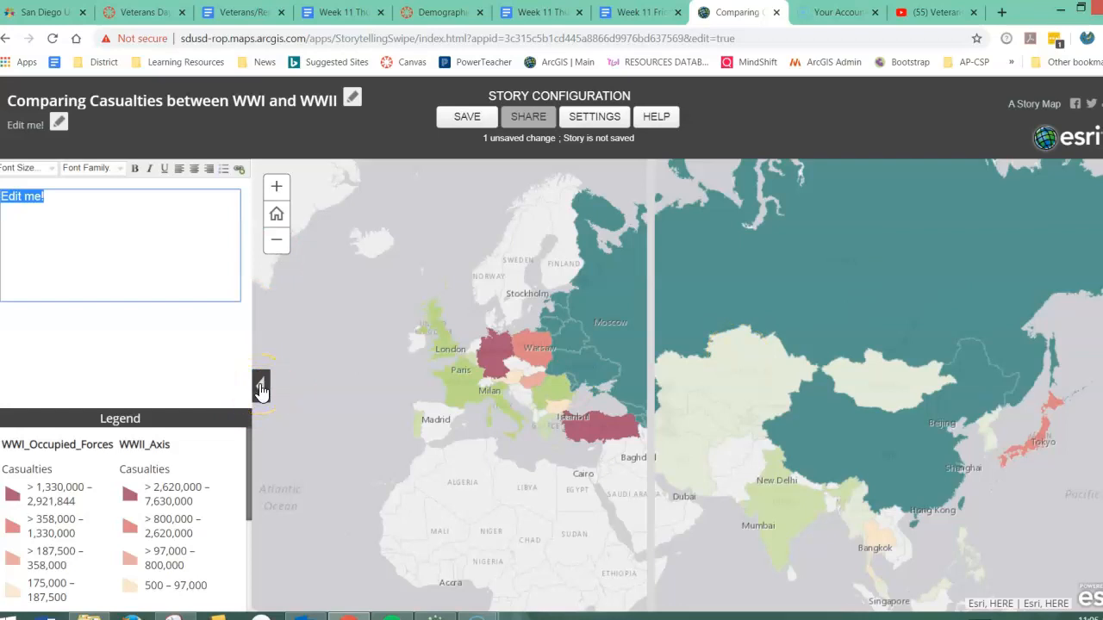
{"action": "left_click", "coordinate": [261, 390]}
{"action": "left_click_drag", "start_coordinate": [256, 367], "coordinate": [679, 382]}
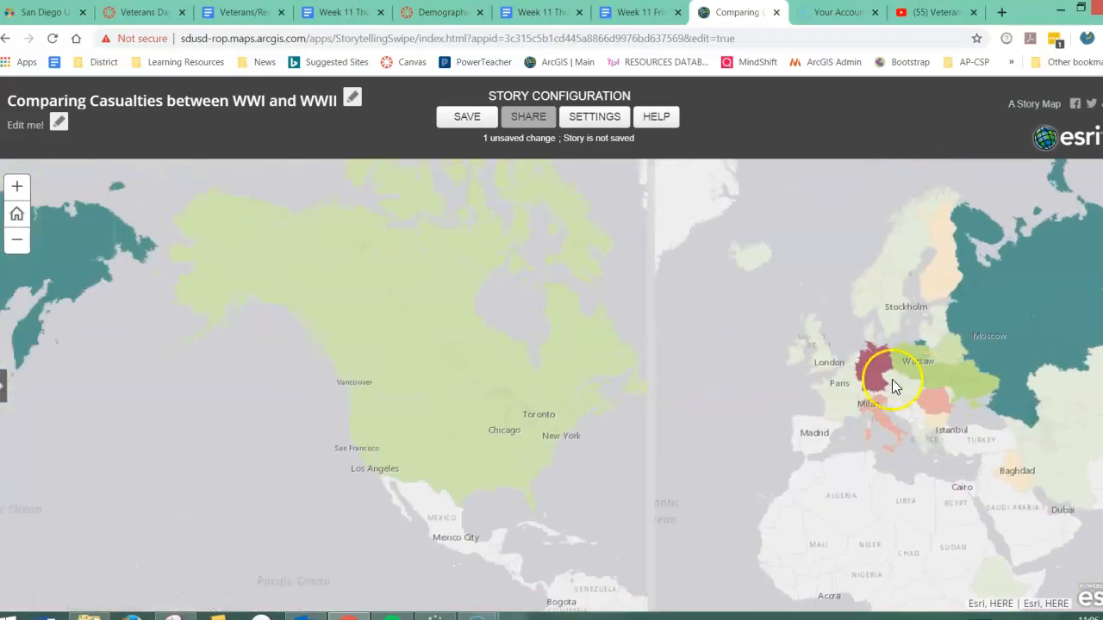
{"action": "left_click_drag", "start_coordinate": [645, 362], "coordinate": [628, 387]}
{"action": "left_click_drag", "start_coordinate": [832, 364], "coordinate": [362, 376]}
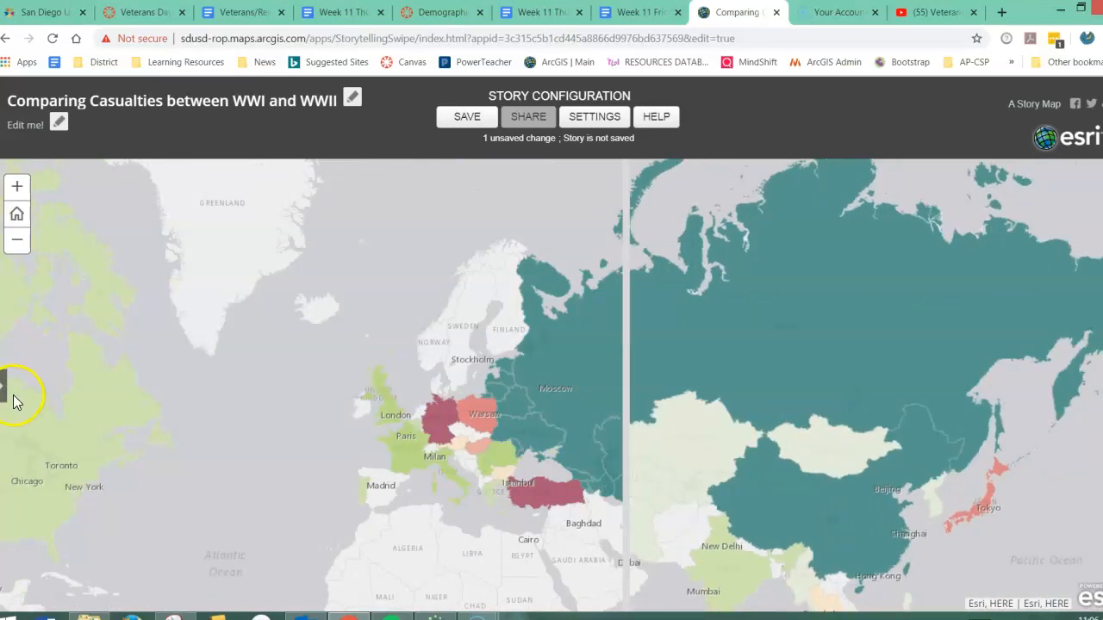
Expand the description and legend panel, and open the placeholder subtitle and description texts for editing.
{"action": "left_click", "coordinate": [5, 386]}
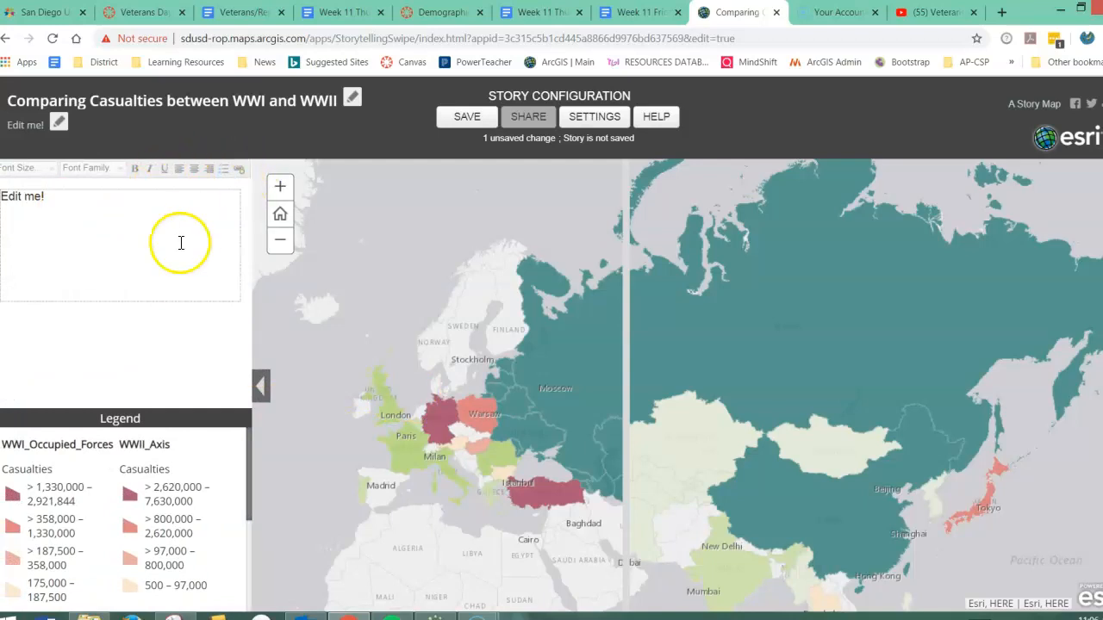
{"action": "left_click", "coordinate": [59, 125]}
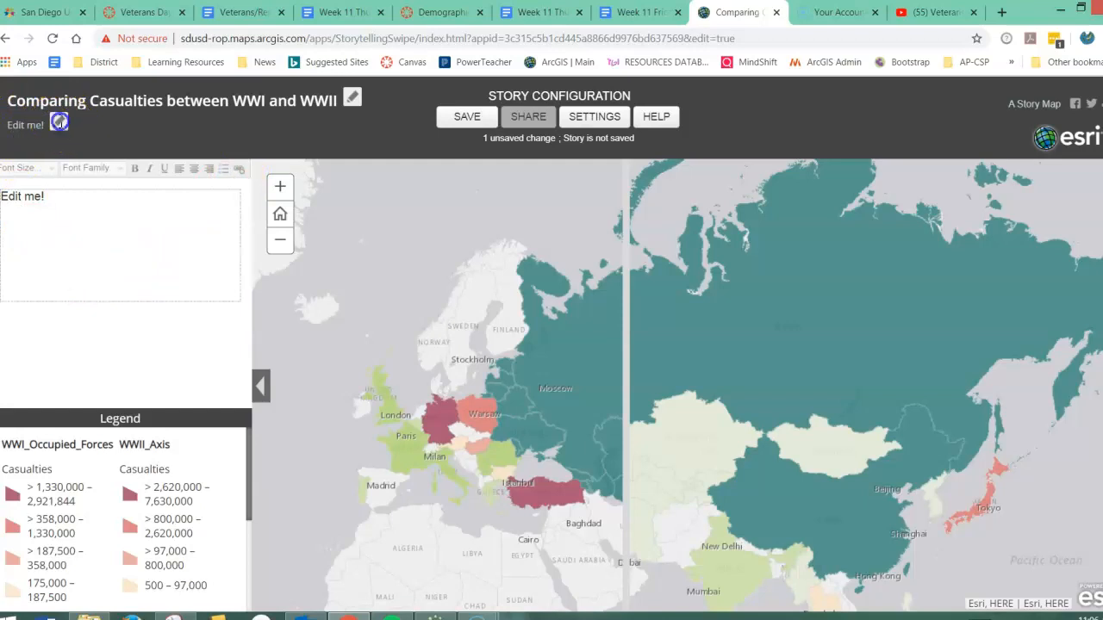
{"action": "left_click_drag", "start_coordinate": [49, 129], "coordinate": [22, 131]}
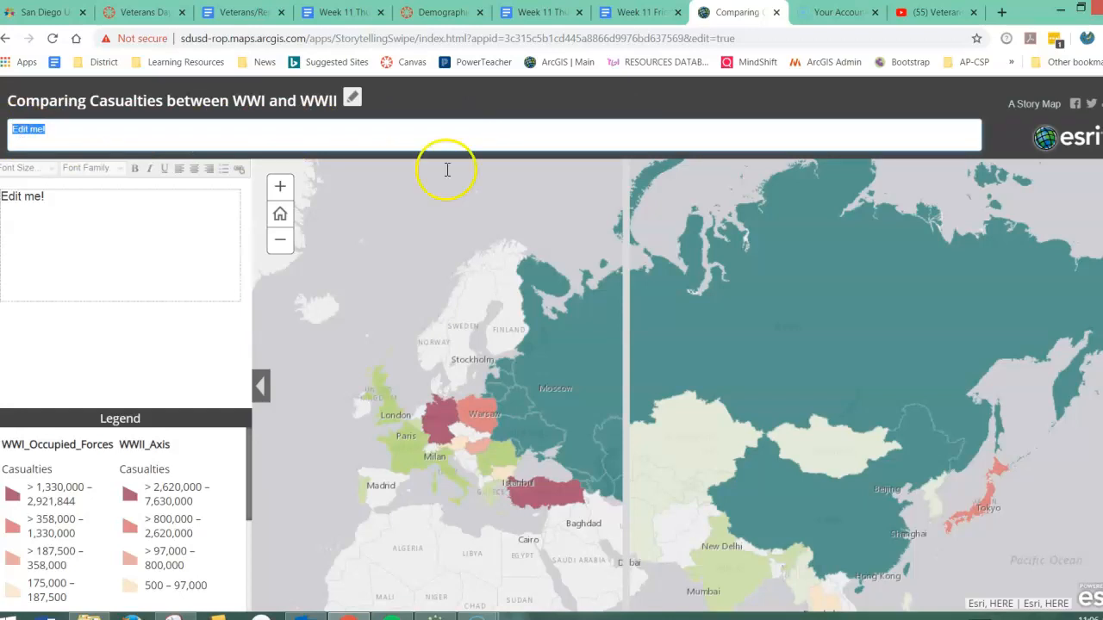
{"action": "left_click", "coordinate": [55, 199]}
{"action": "left_click_drag", "start_coordinate": [54, 199], "coordinate": [10, 197]}
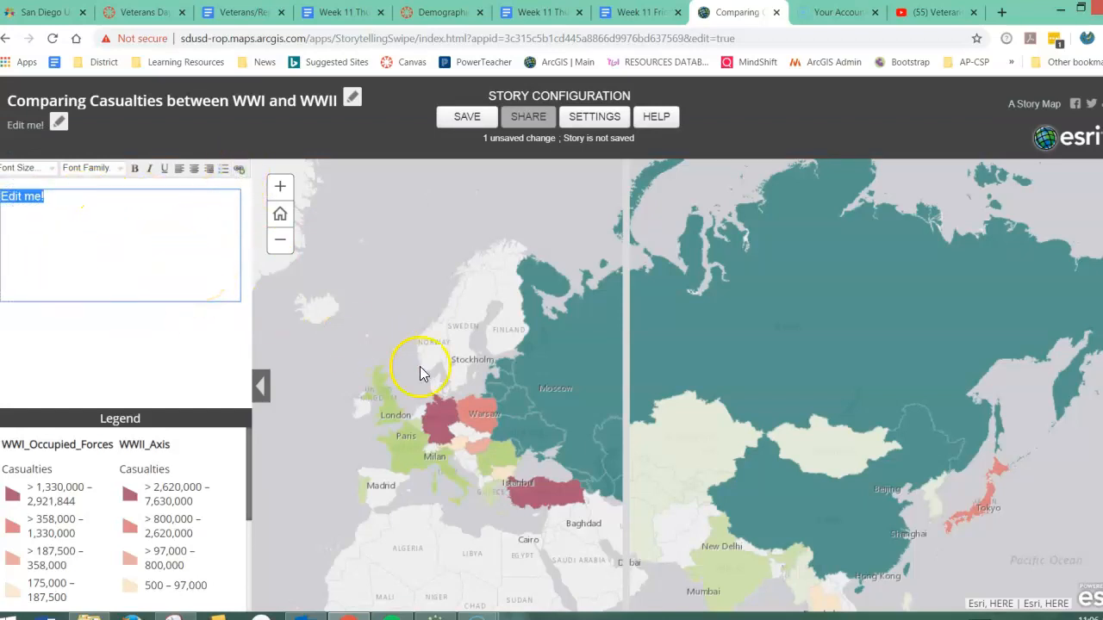
{"action": "scroll", "coordinate": [423, 442], "scroll_direction": "down", "scroll_amount": 1}
{"action": "scroll", "coordinate": [423, 443], "scroll_direction": "up", "scroll_amount": 1}
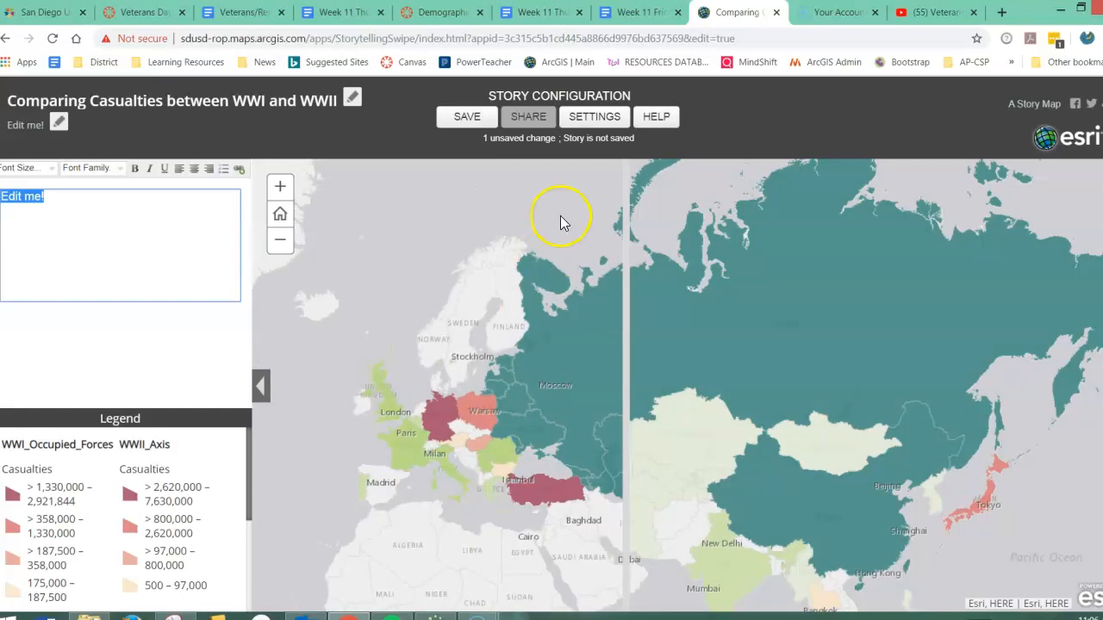
Review the story's swipe type, app layout, pop-up, theme, header and extent settings, and apply them.
{"action": "left_click", "coordinate": [592, 116]}
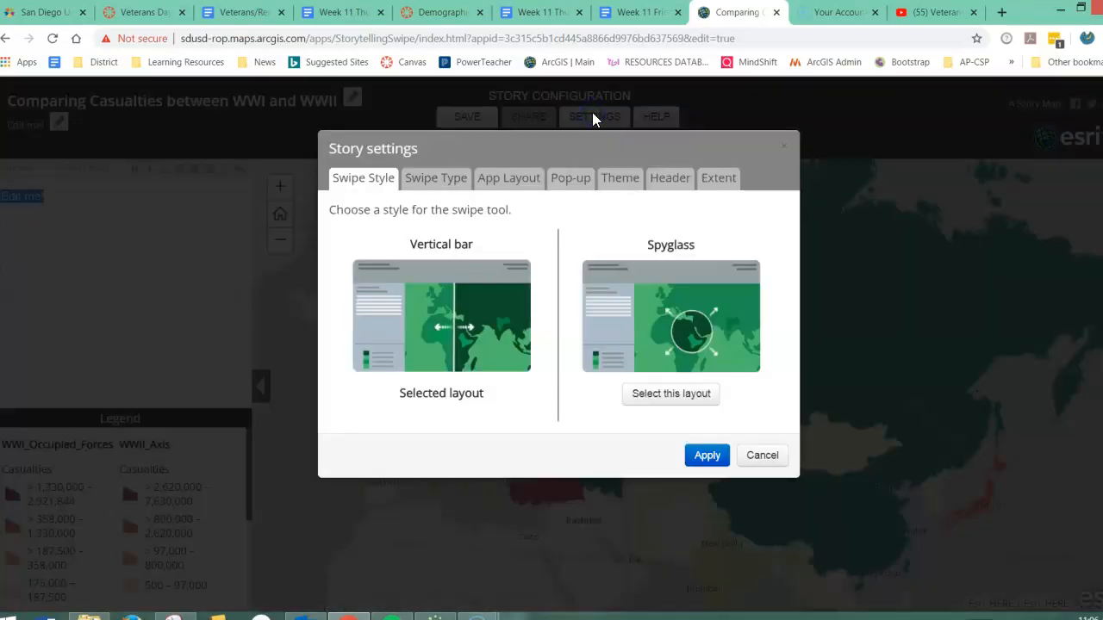
{"action": "left_click", "coordinate": [435, 185]}
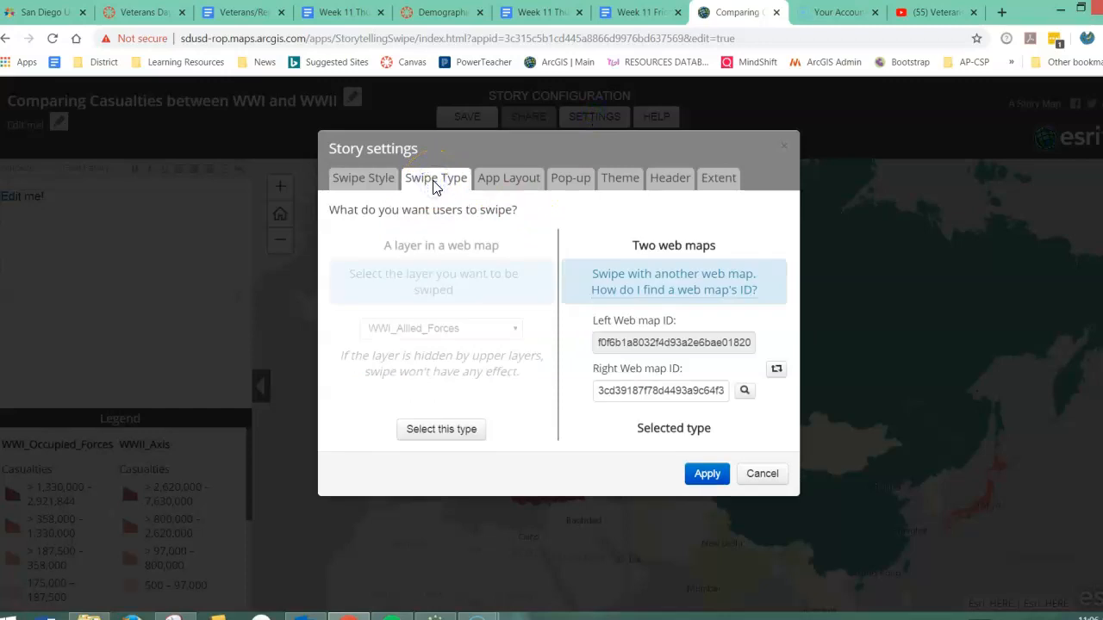
{"action": "left_click", "coordinate": [514, 180]}
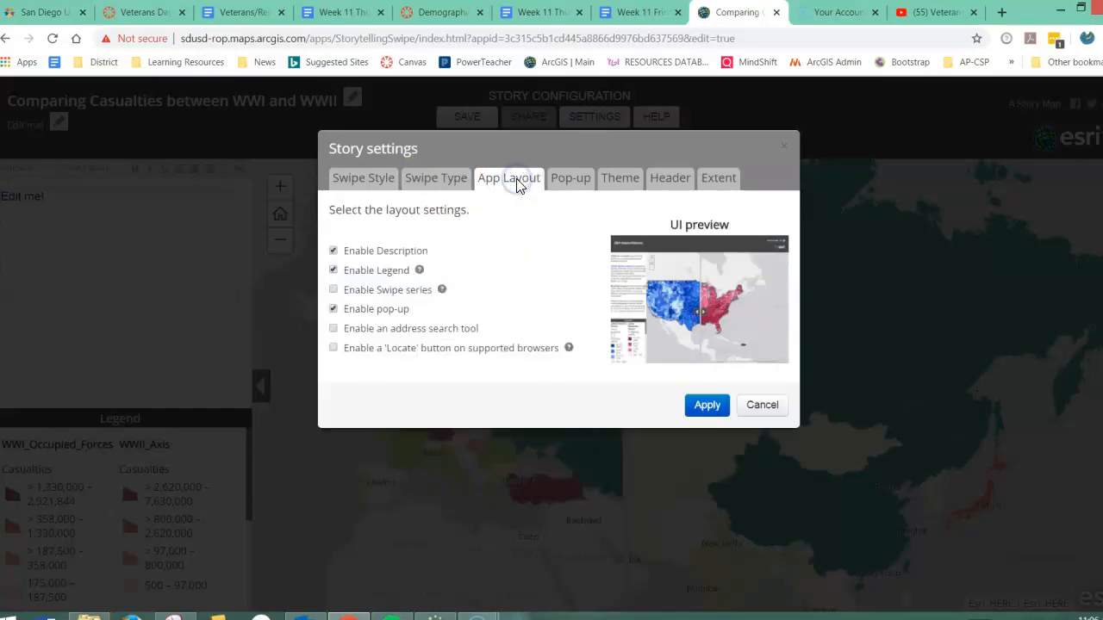
{"action": "left_click", "coordinate": [567, 181]}
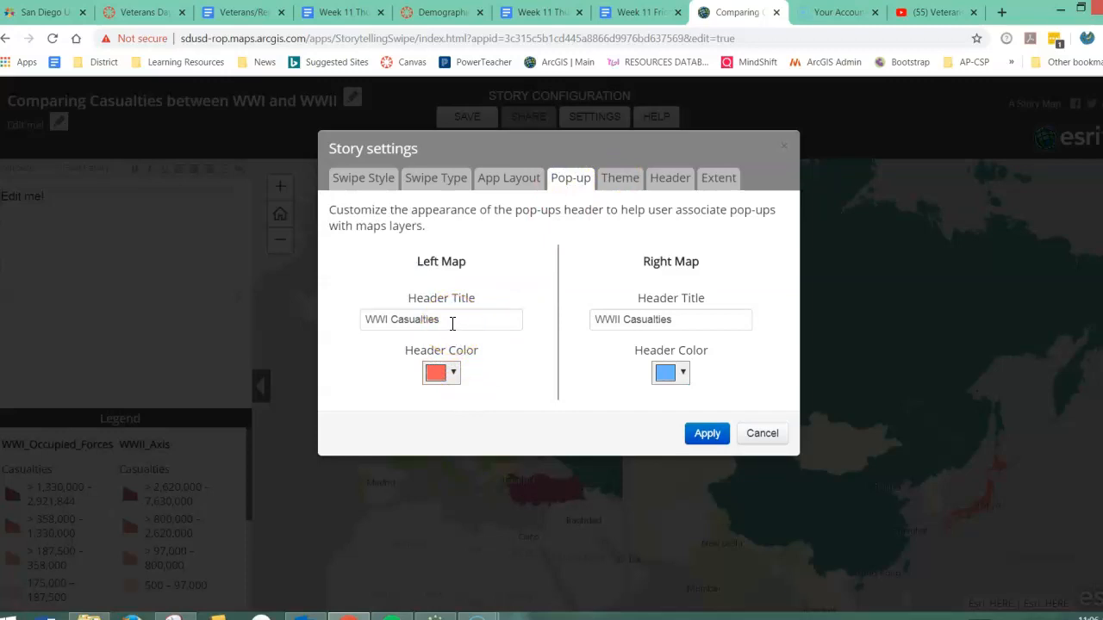
{"action": "left_click", "coordinate": [619, 183]}
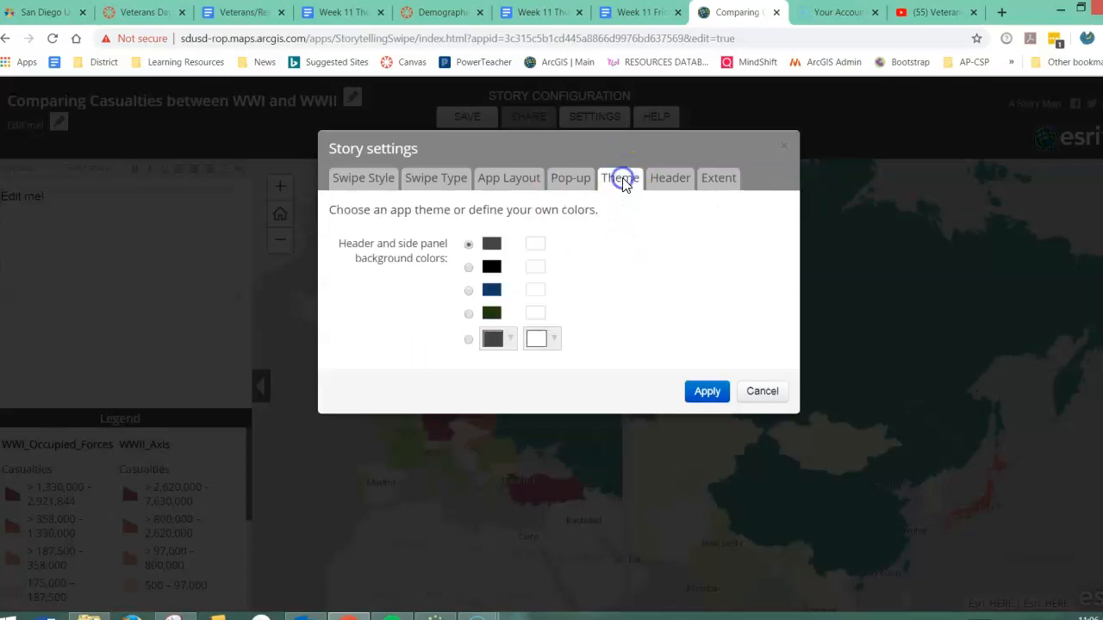
{"action": "left_click", "coordinate": [669, 183]}
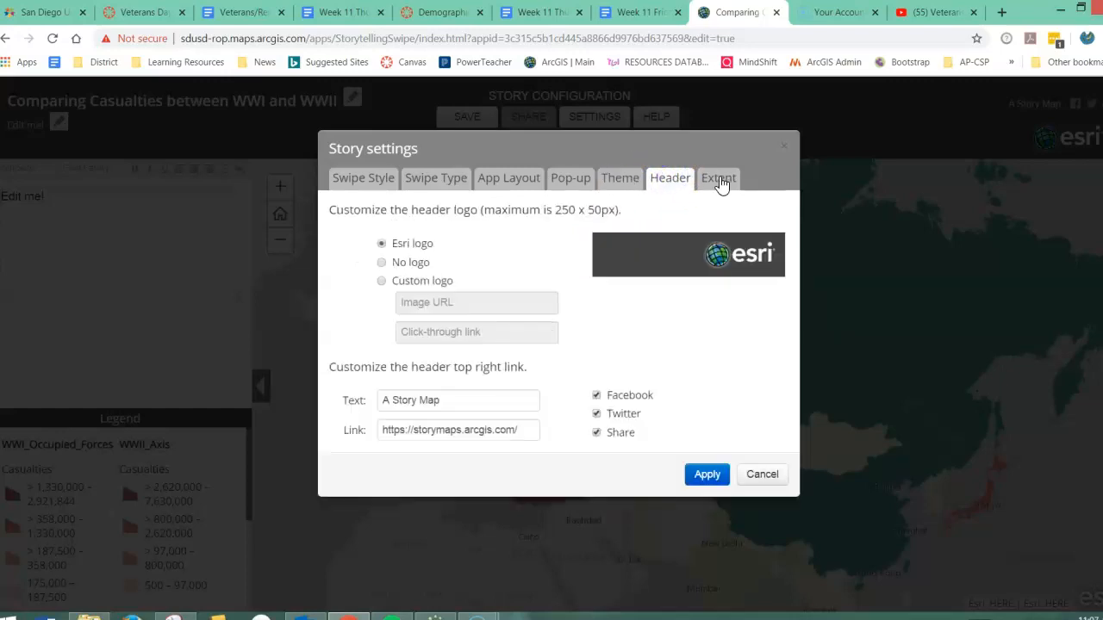
{"action": "left_click", "coordinate": [720, 183]}
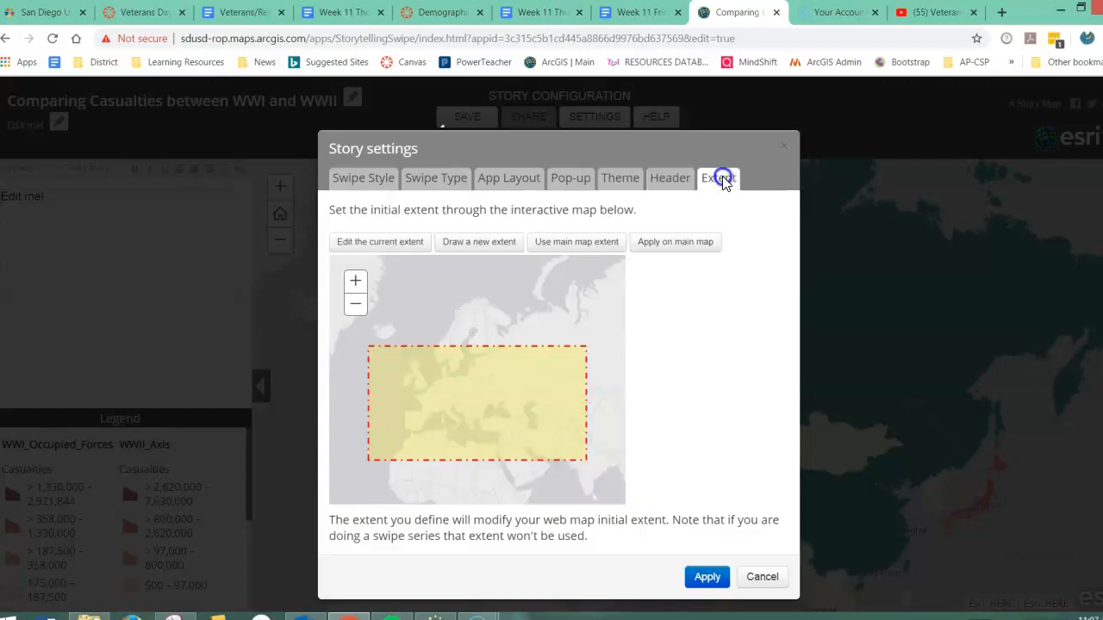
{"action": "left_click", "coordinate": [707, 578]}
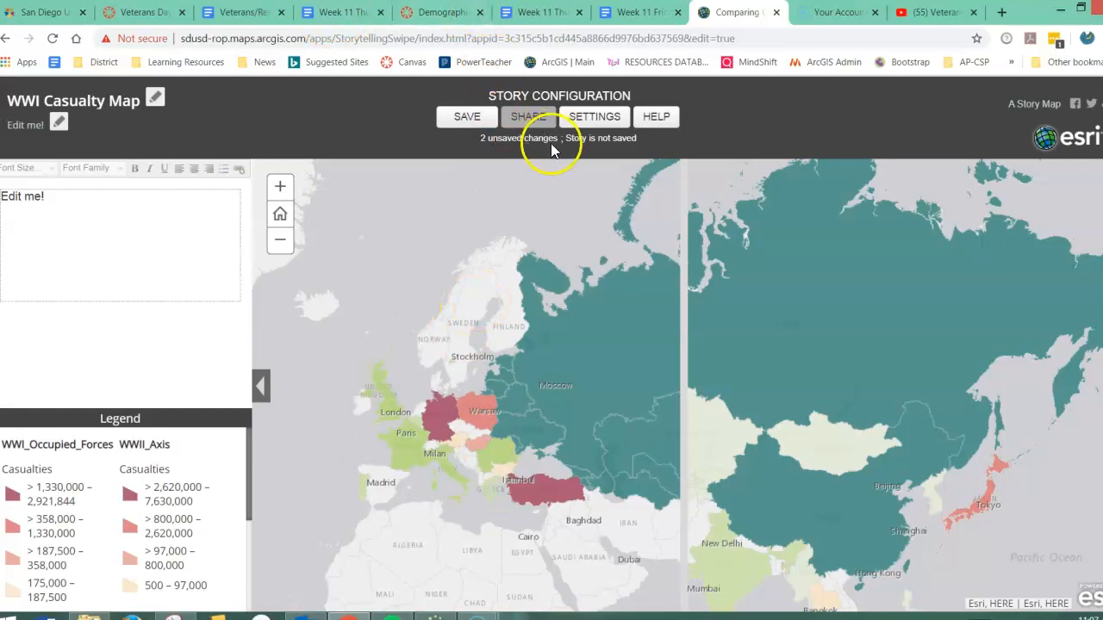
Save the story, close the confirmation, and save the story once more.
{"action": "left_click", "coordinate": [465, 117]}
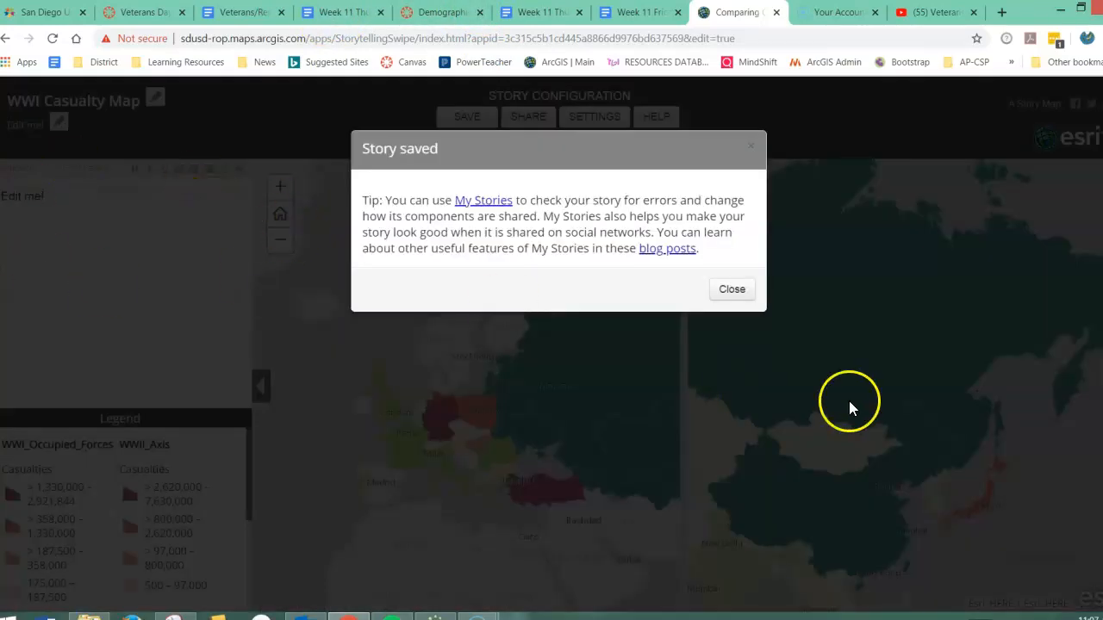
{"action": "left_click", "coordinate": [726, 290]}
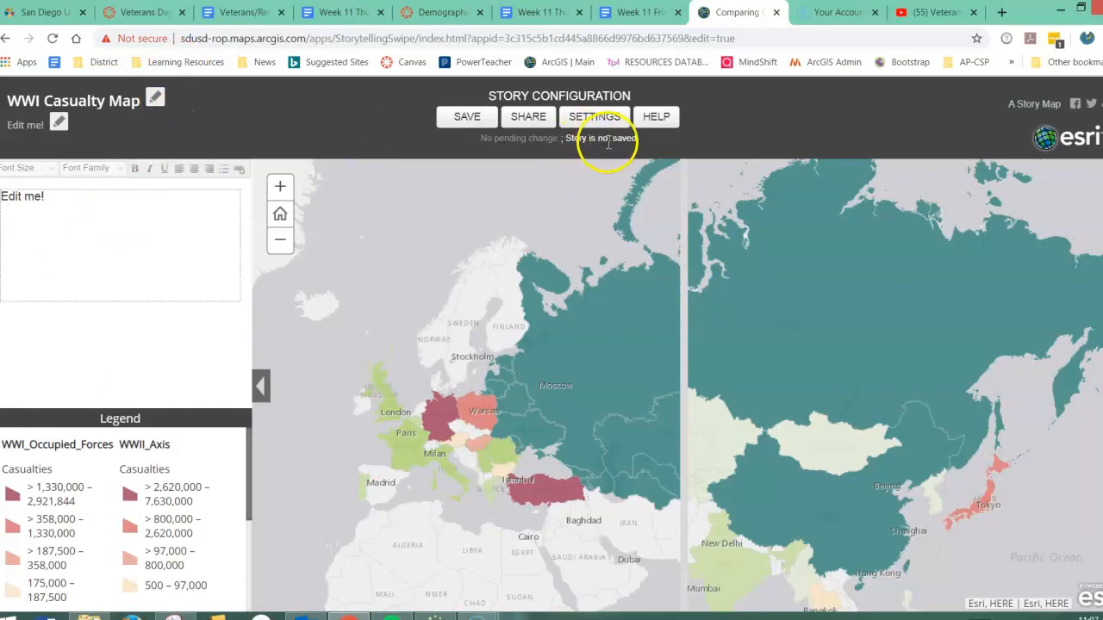
{"action": "left_click", "coordinate": [466, 116]}
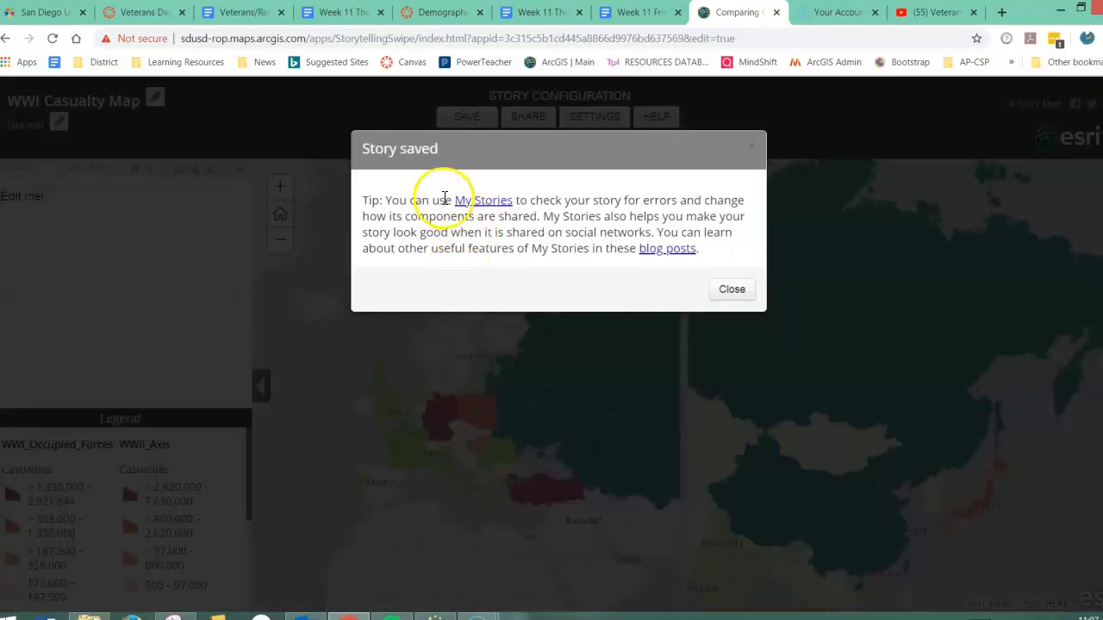
Open My Stories and examine the details of "Comparing Casualties between WWI and WWII", including its maps' status and sharing.
{"action": "left_click", "coordinate": [500, 203]}
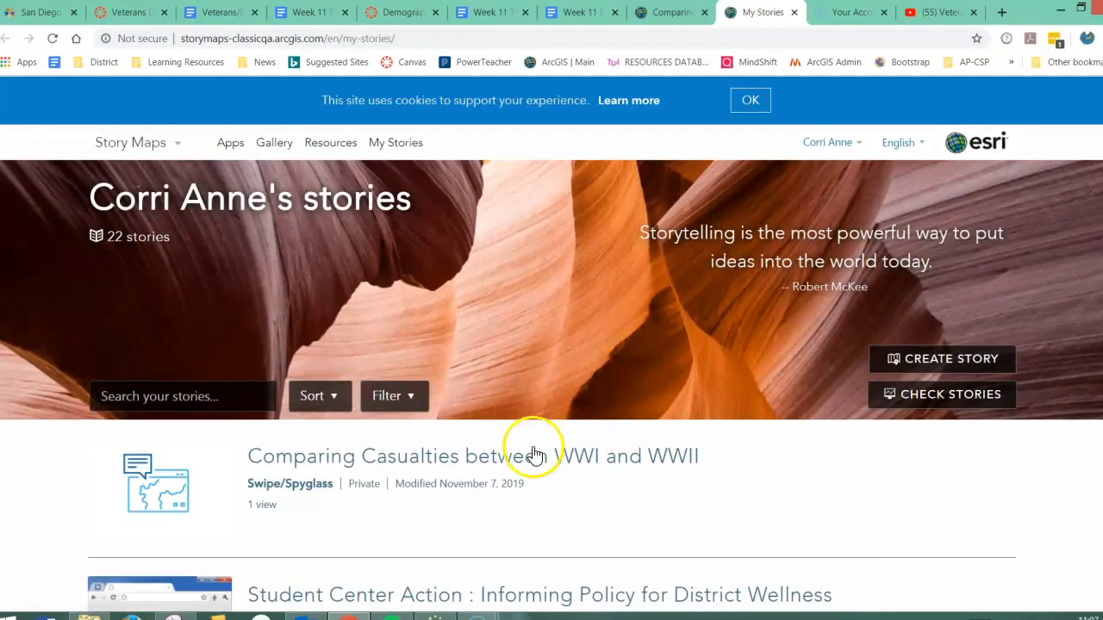
{"action": "scroll", "coordinate": [613, 463], "scroll_direction": "down", "scroll_amount": 3}
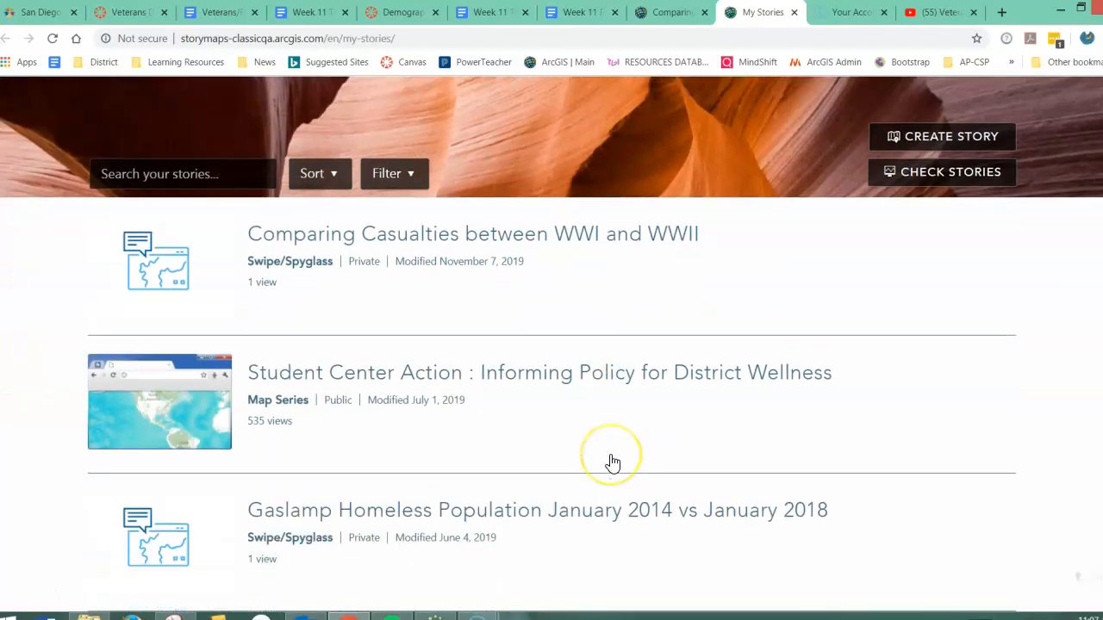
{"action": "scroll", "coordinate": [612, 463], "scroll_direction": "up", "scroll_amount": 1}
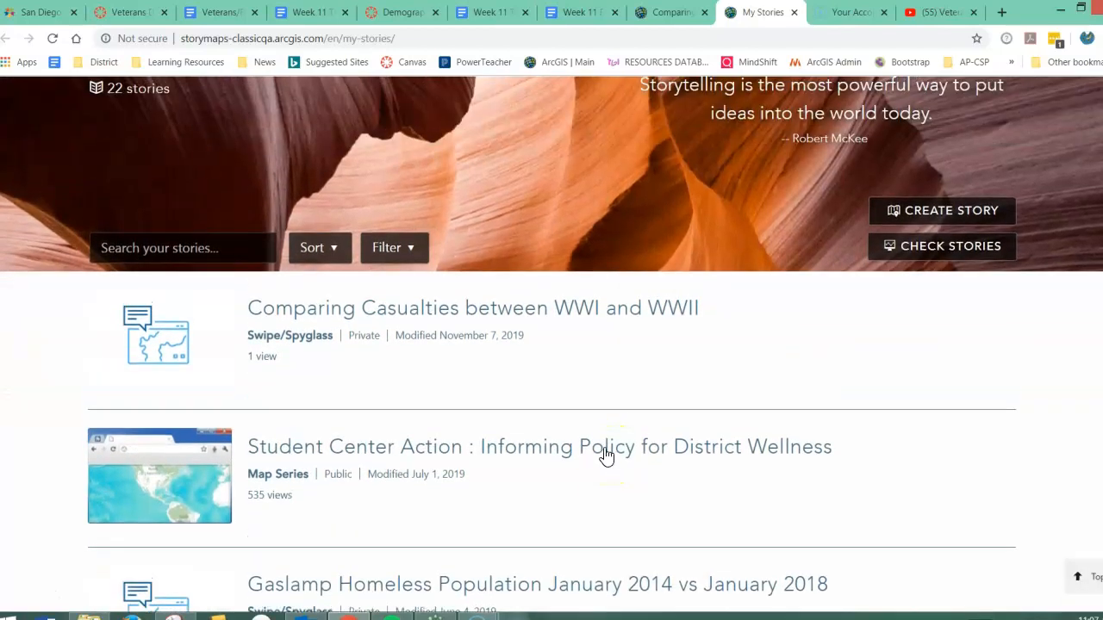
{"action": "left_click", "coordinate": [443, 307]}
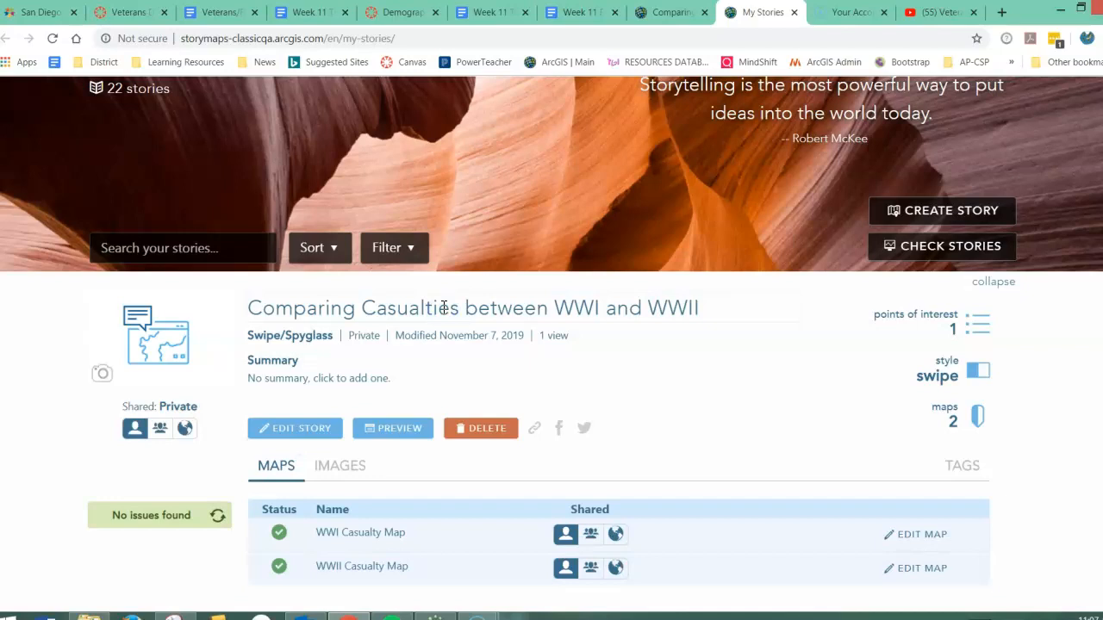
{"action": "scroll", "coordinate": [662, 384], "scroll_direction": "down", "scroll_amount": 1}
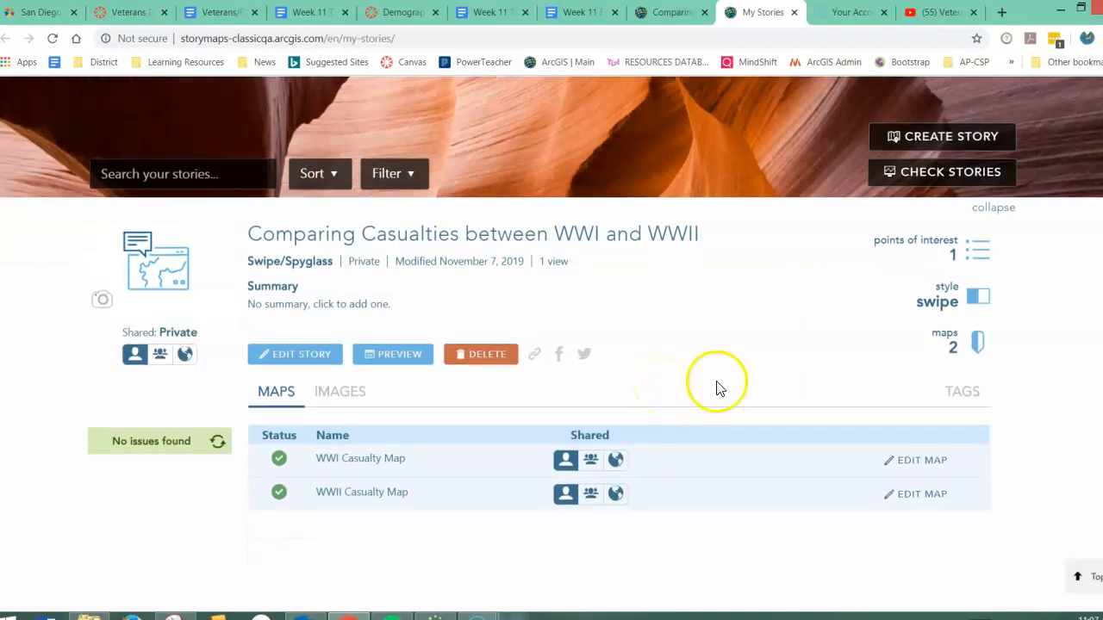
{"action": "scroll", "coordinate": [720, 388], "scroll_direction": "down", "scroll_amount": 1}
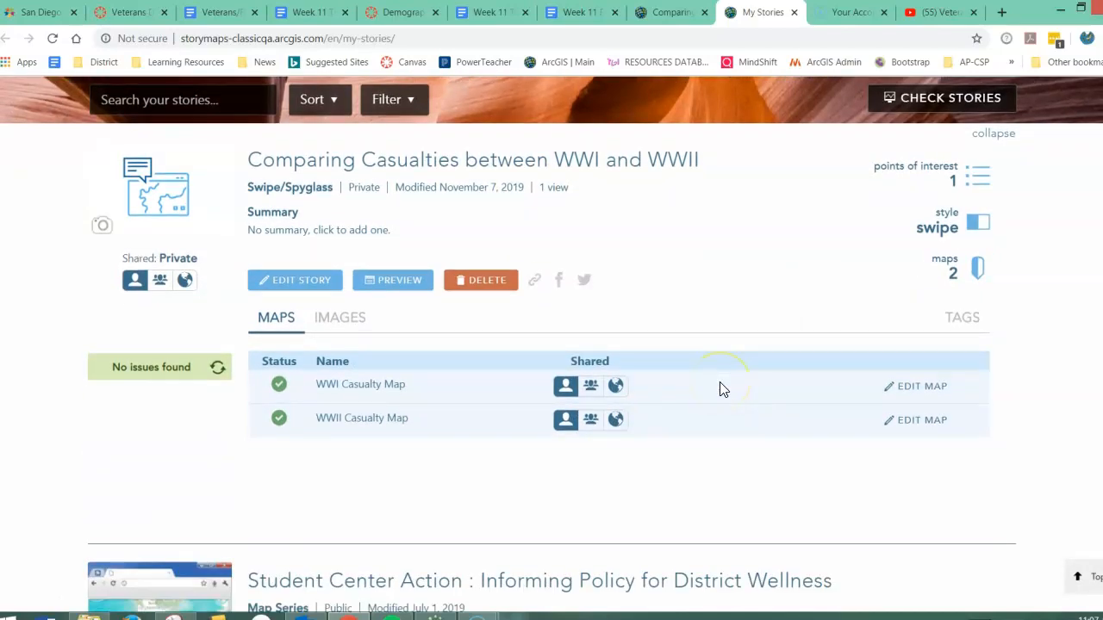
Reopen the casualties story for editing from My Stories and share it with the organization.
{"action": "left_click", "coordinate": [300, 280]}
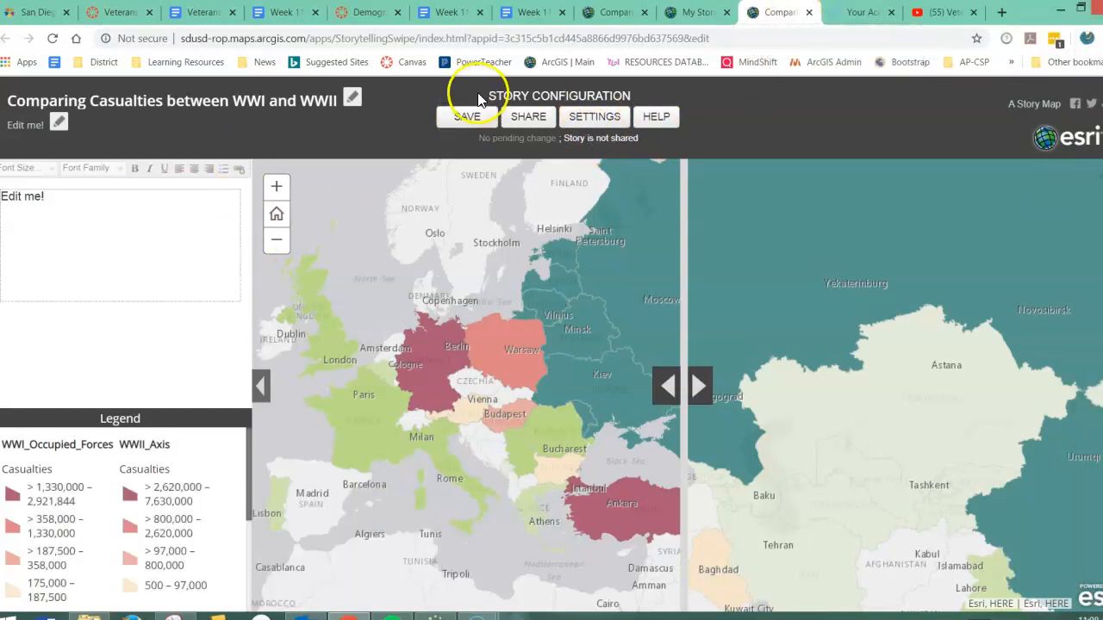
{"action": "left_click", "coordinate": [525, 117]}
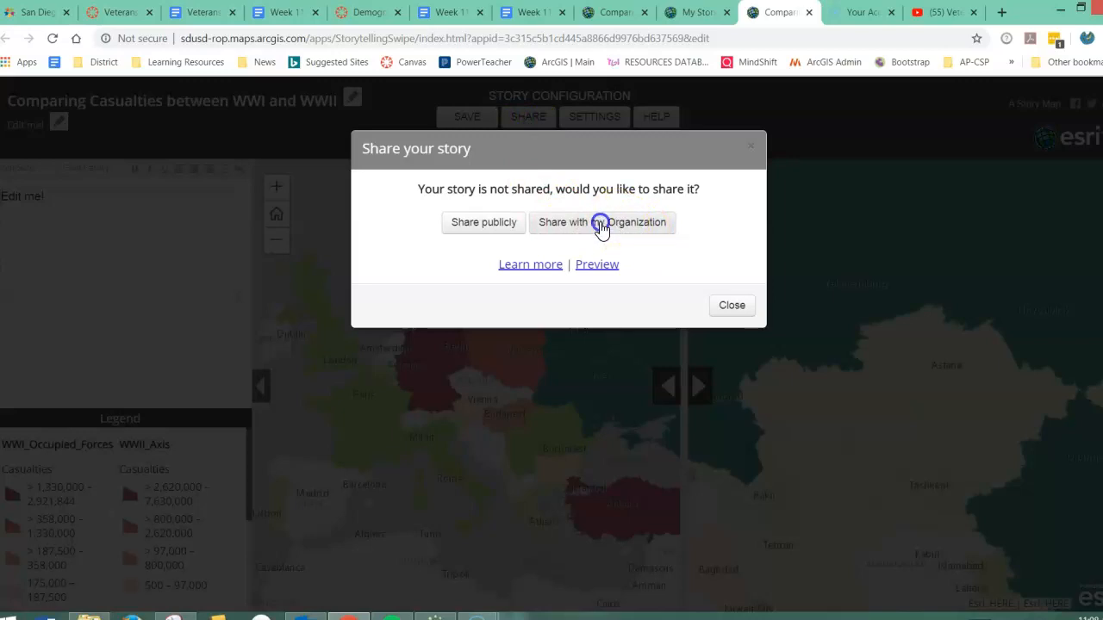
{"action": "left_click", "coordinate": [601, 224]}
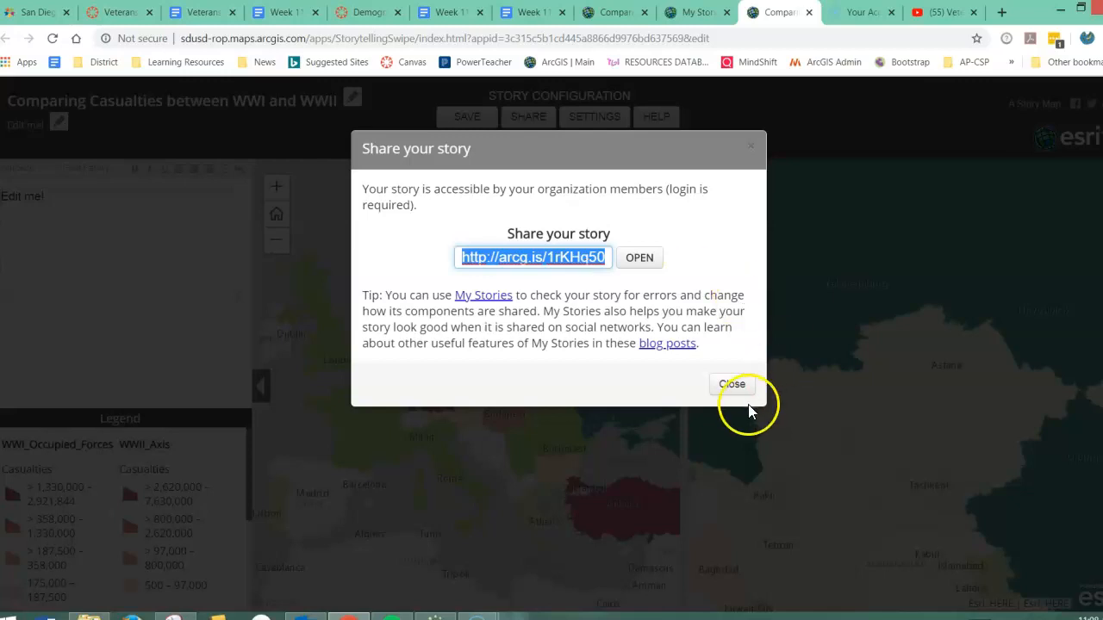
{"action": "left_click", "coordinate": [729, 386]}
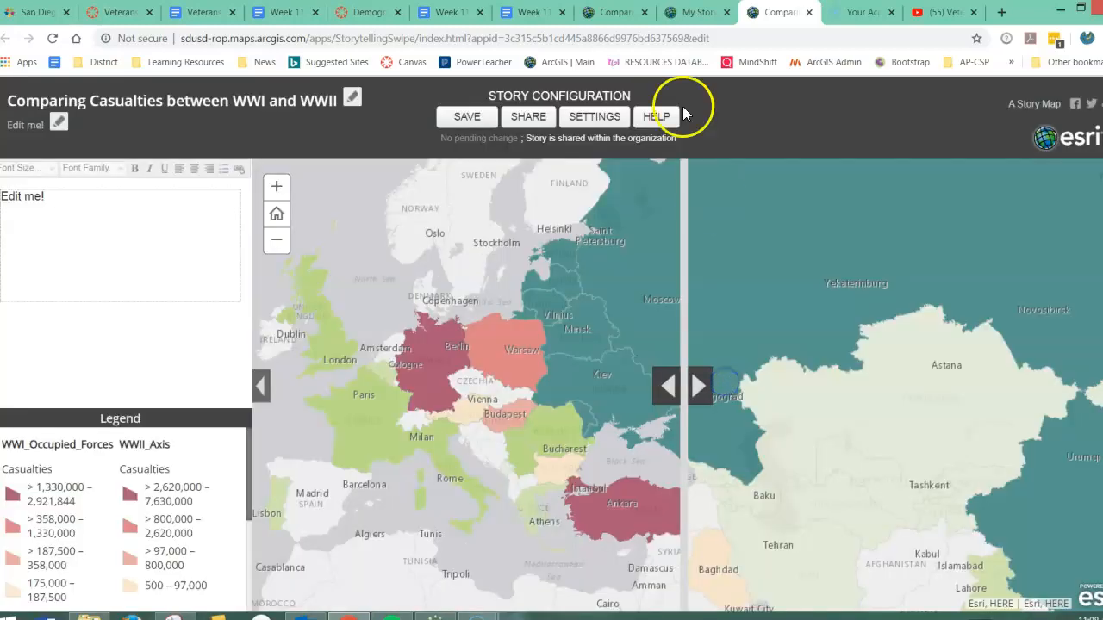